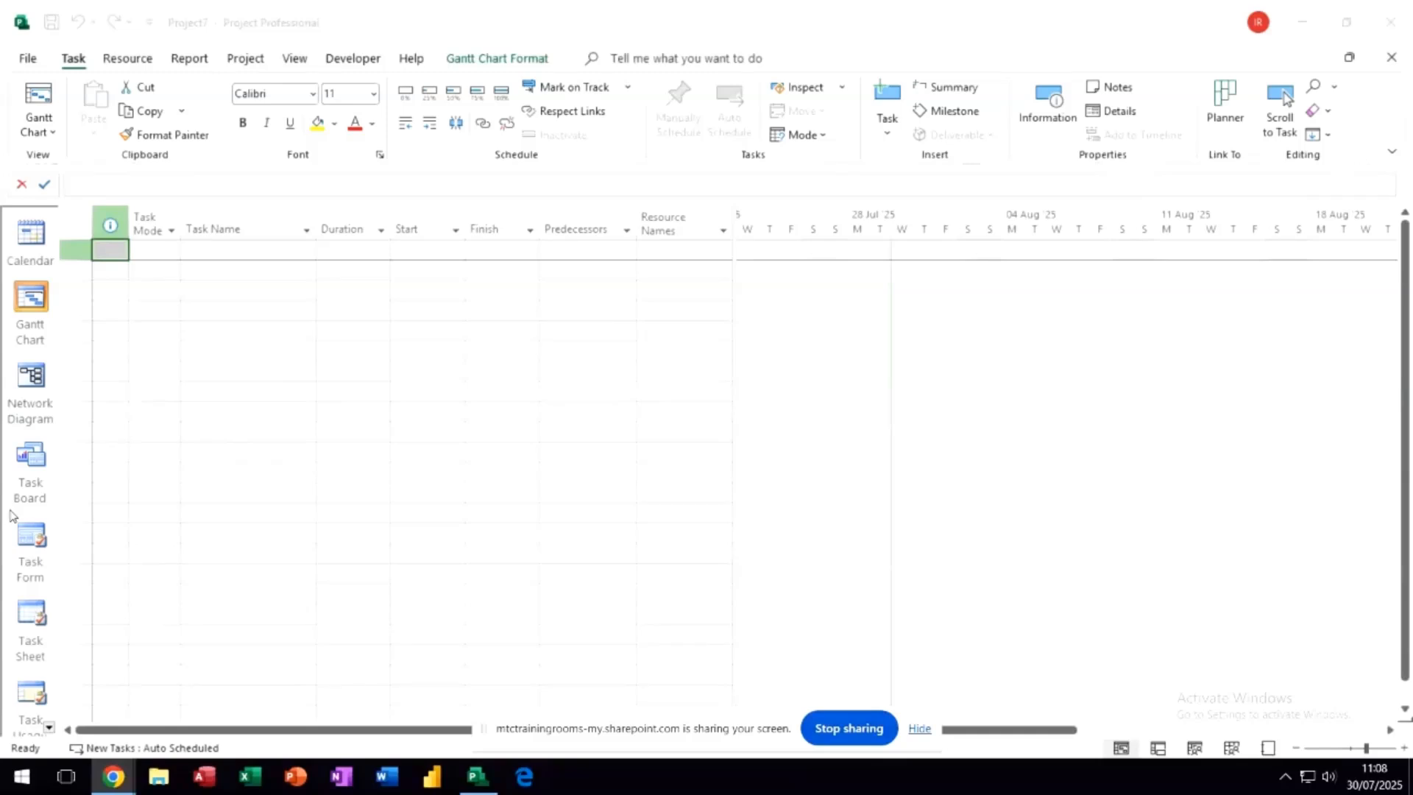
- Hide the View Bar and show it again
right_click(11, 514)
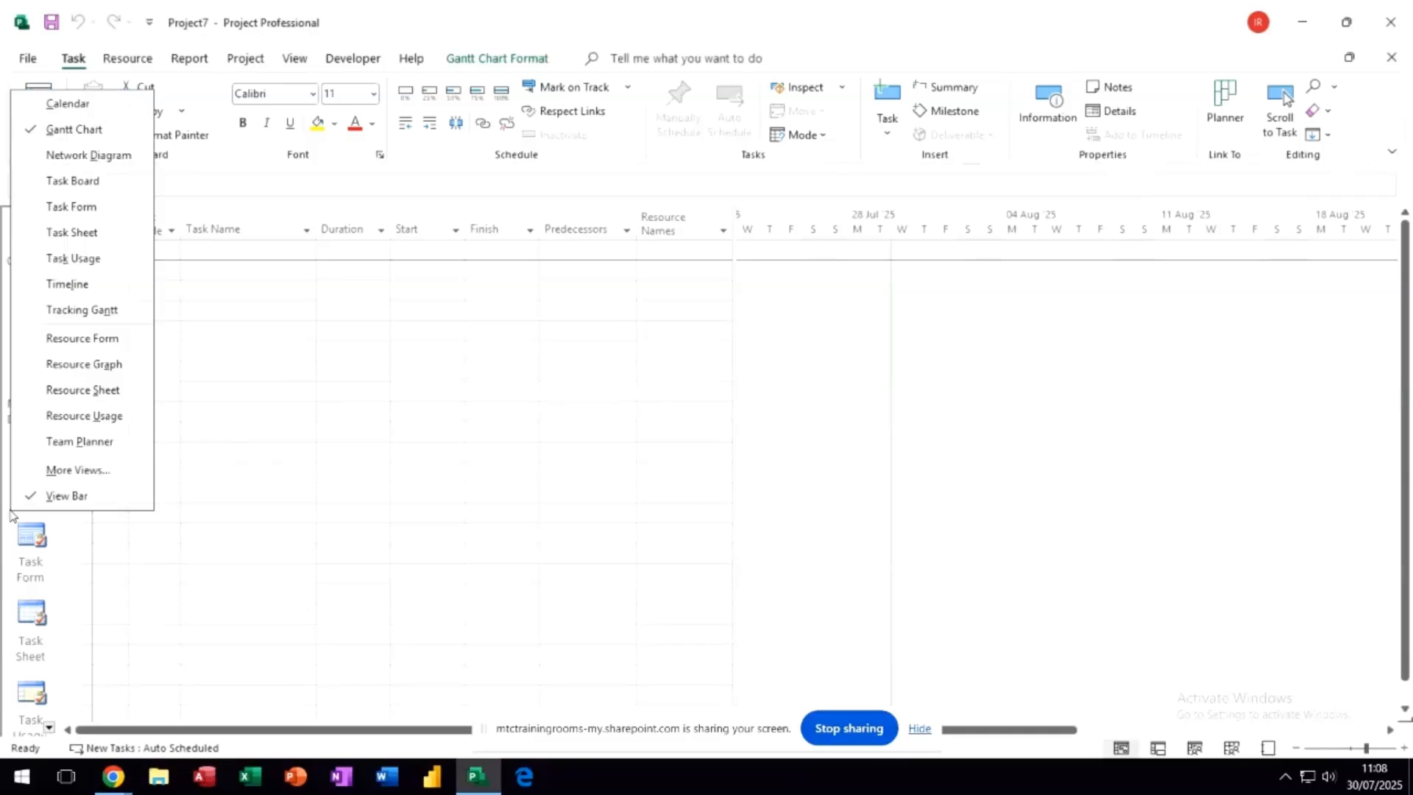
left_click(67, 496)
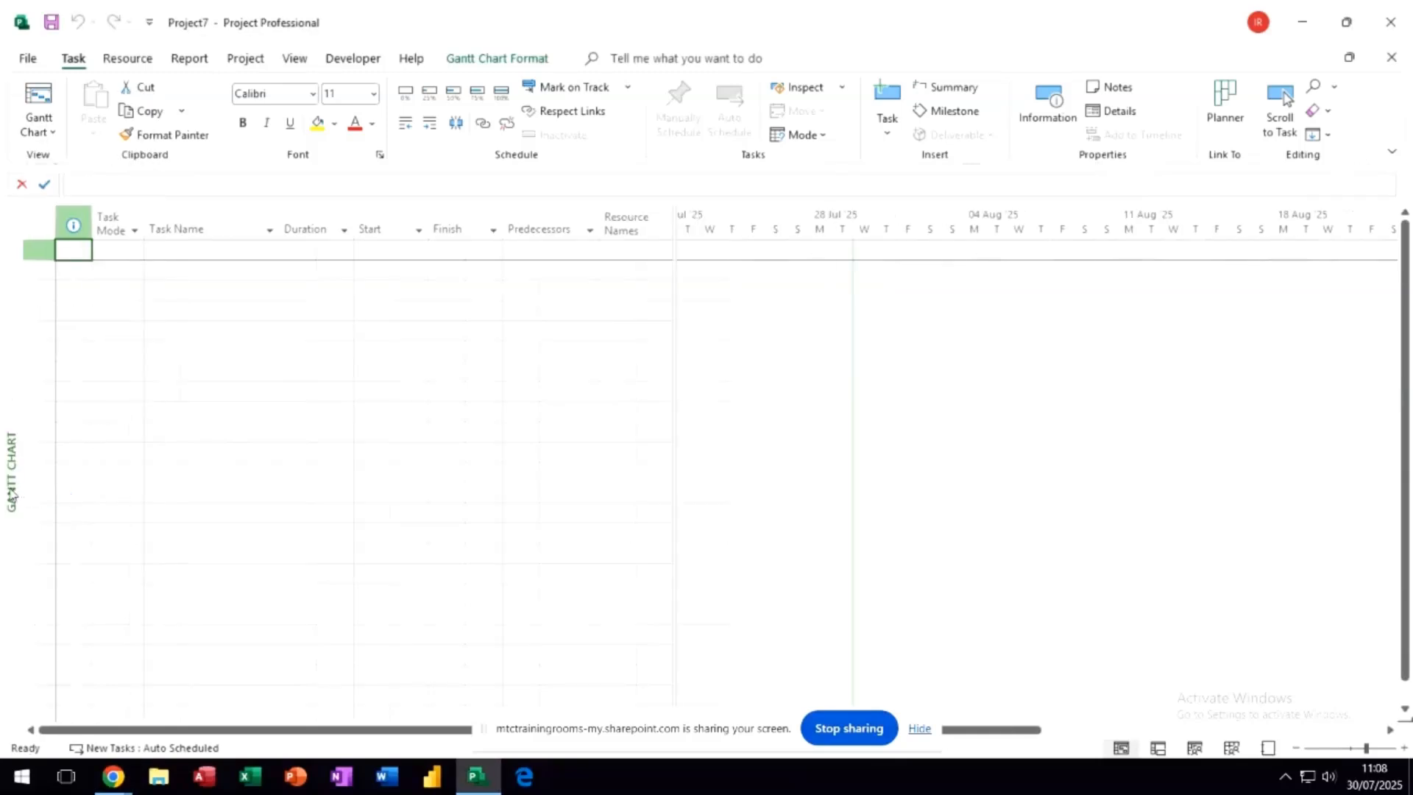
right_click(11, 496)
left_click(58, 474)
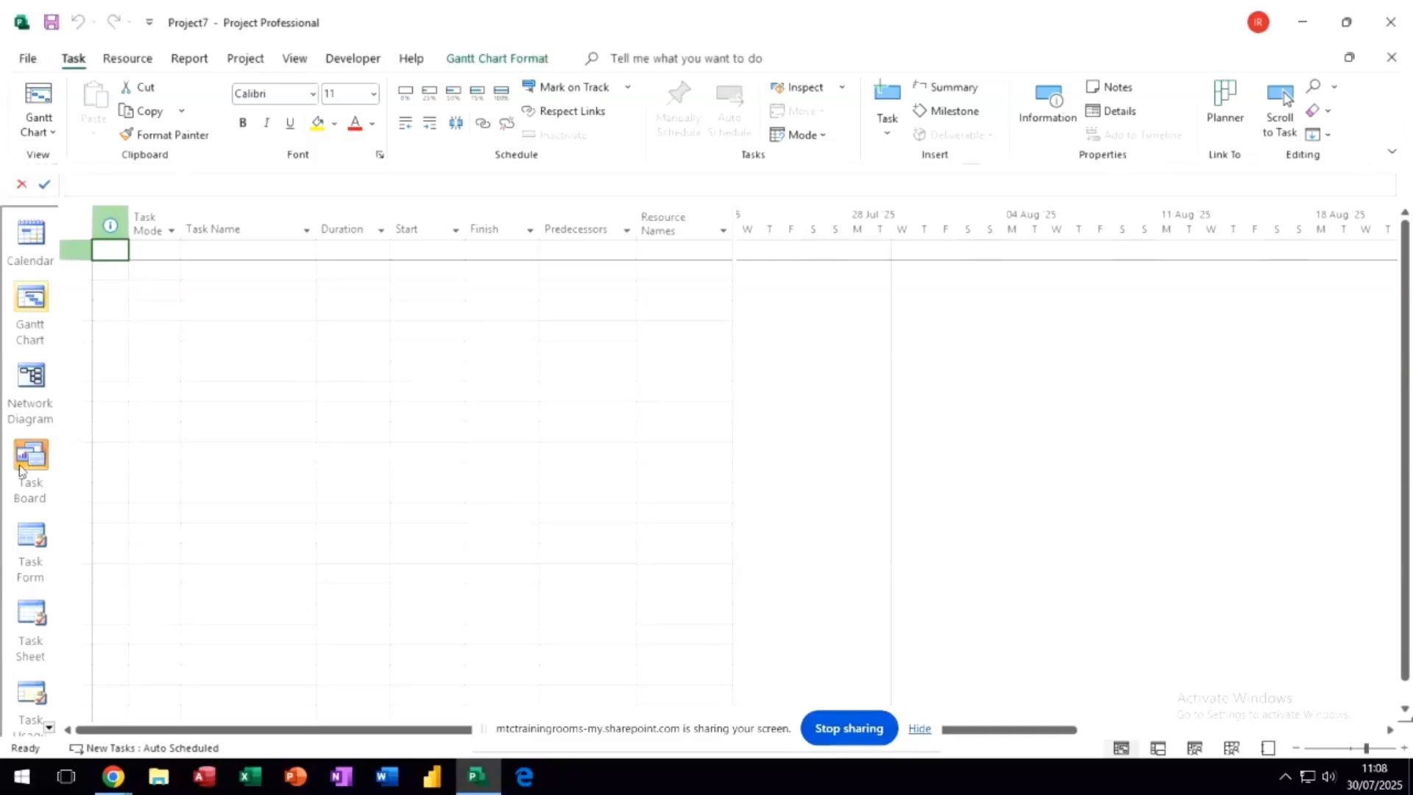
- Switch to the Task Board view and add a task named "Develop Strategy" under Not Started
left_click(25, 458)
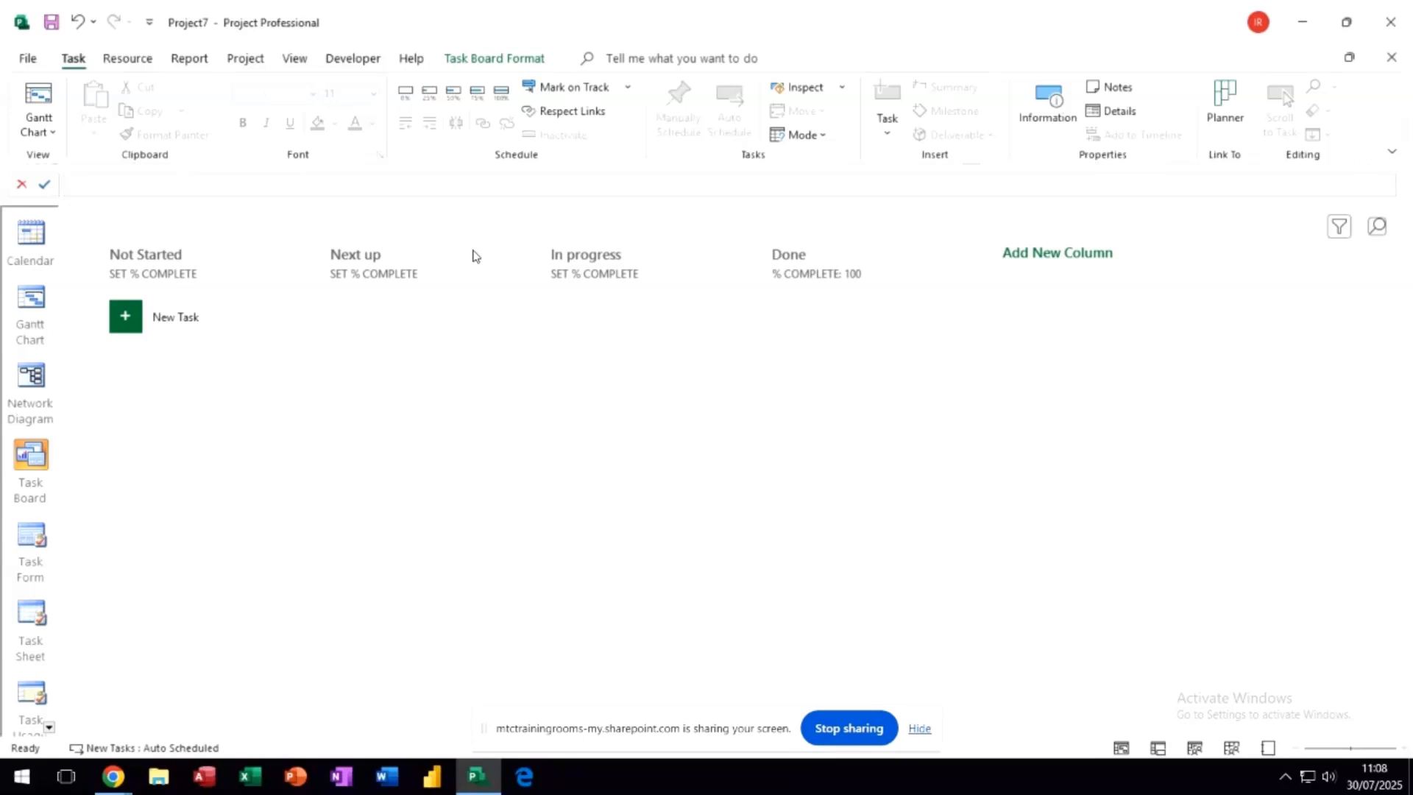
left_click(503, 64)
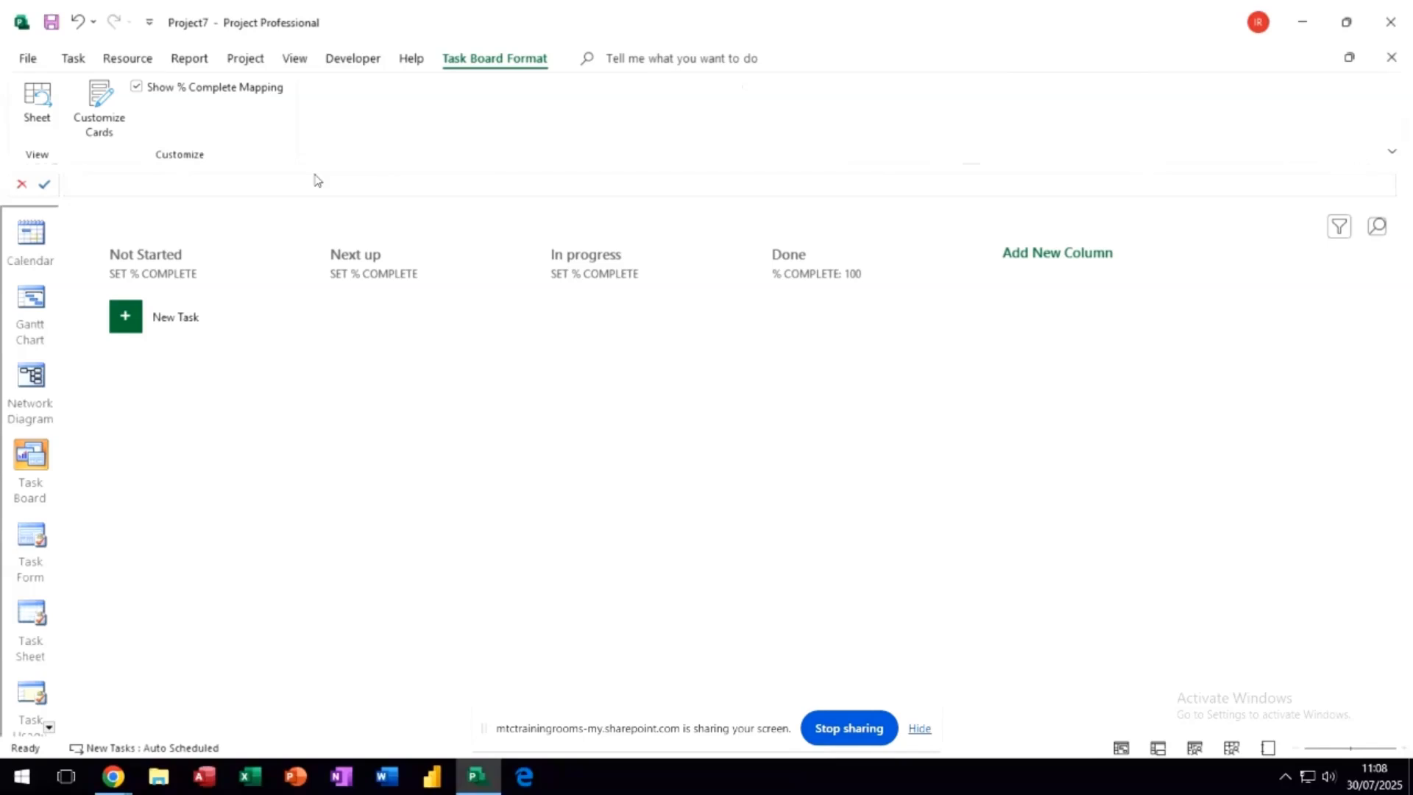
left_click(184, 320)
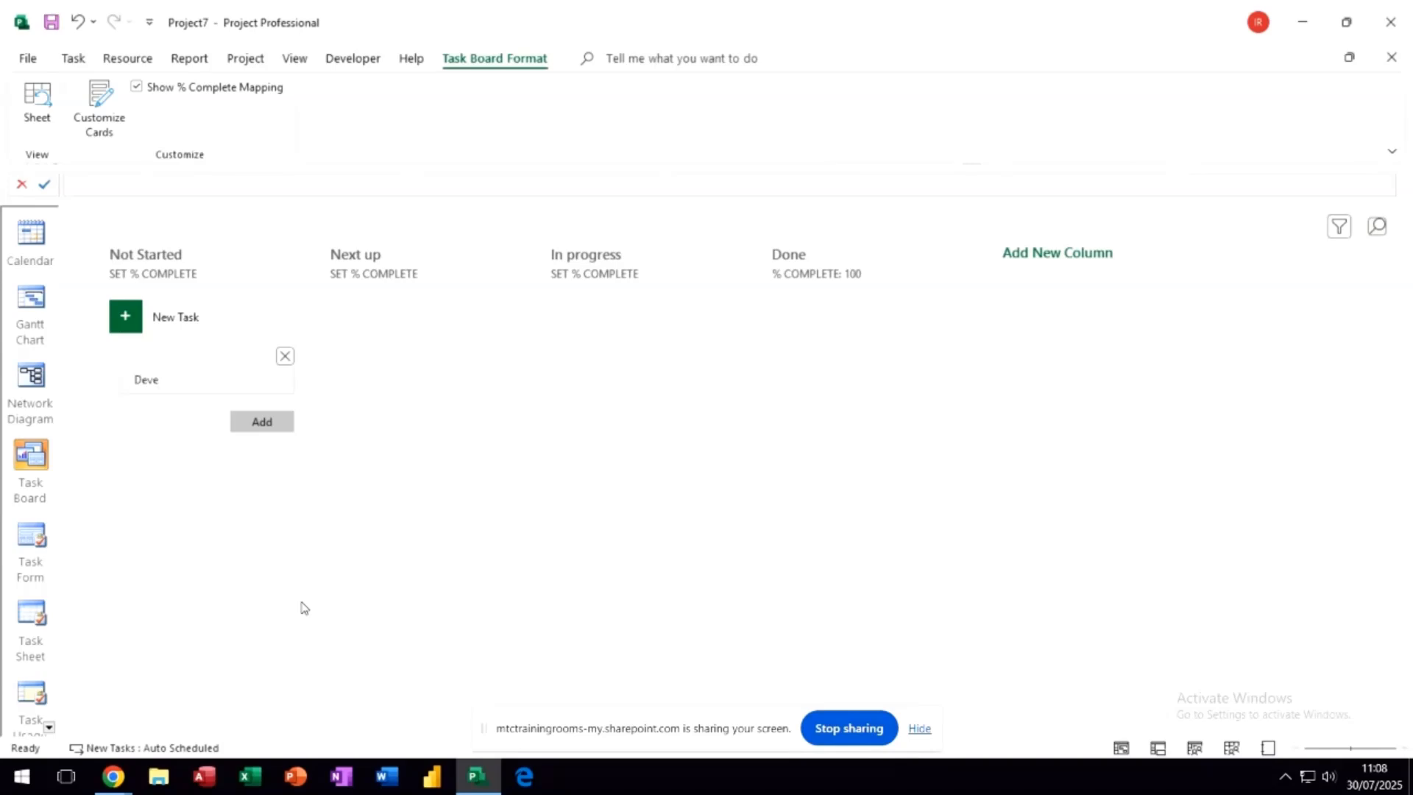
type("Develop Strategy")
left_click(274, 424)
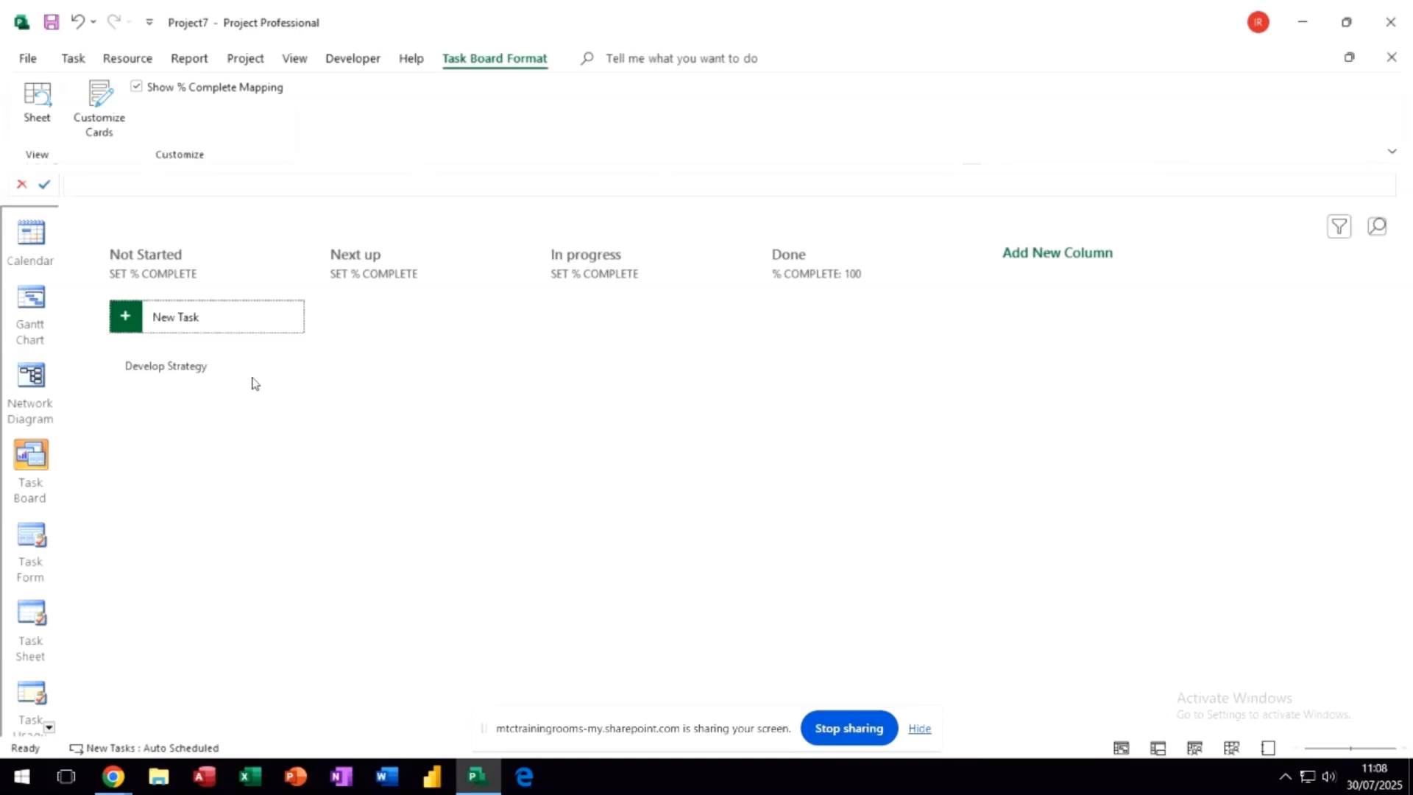
- Customize the task board cards to show the additional fields % Complete and Actual Cost
left_click(258, 383)
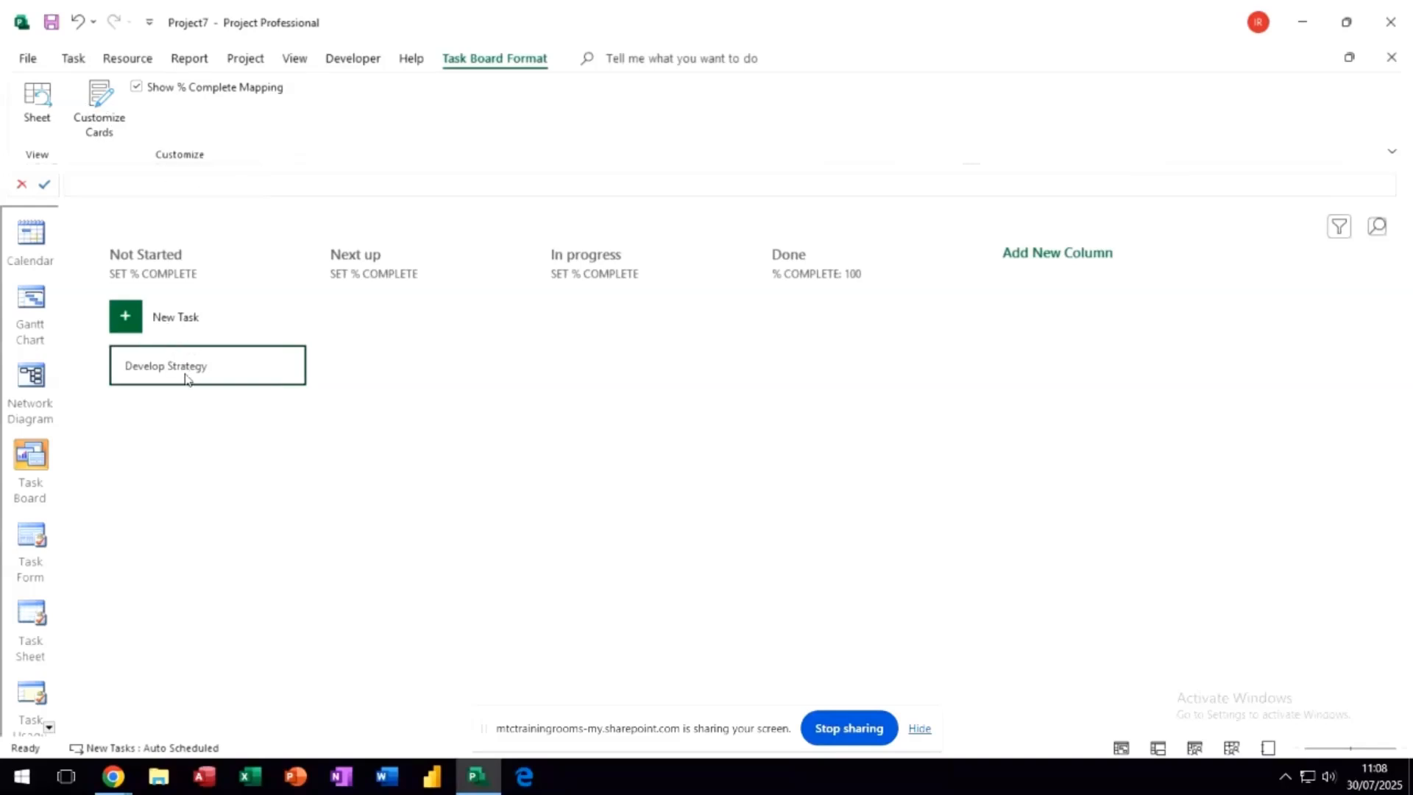
left_click(103, 105)
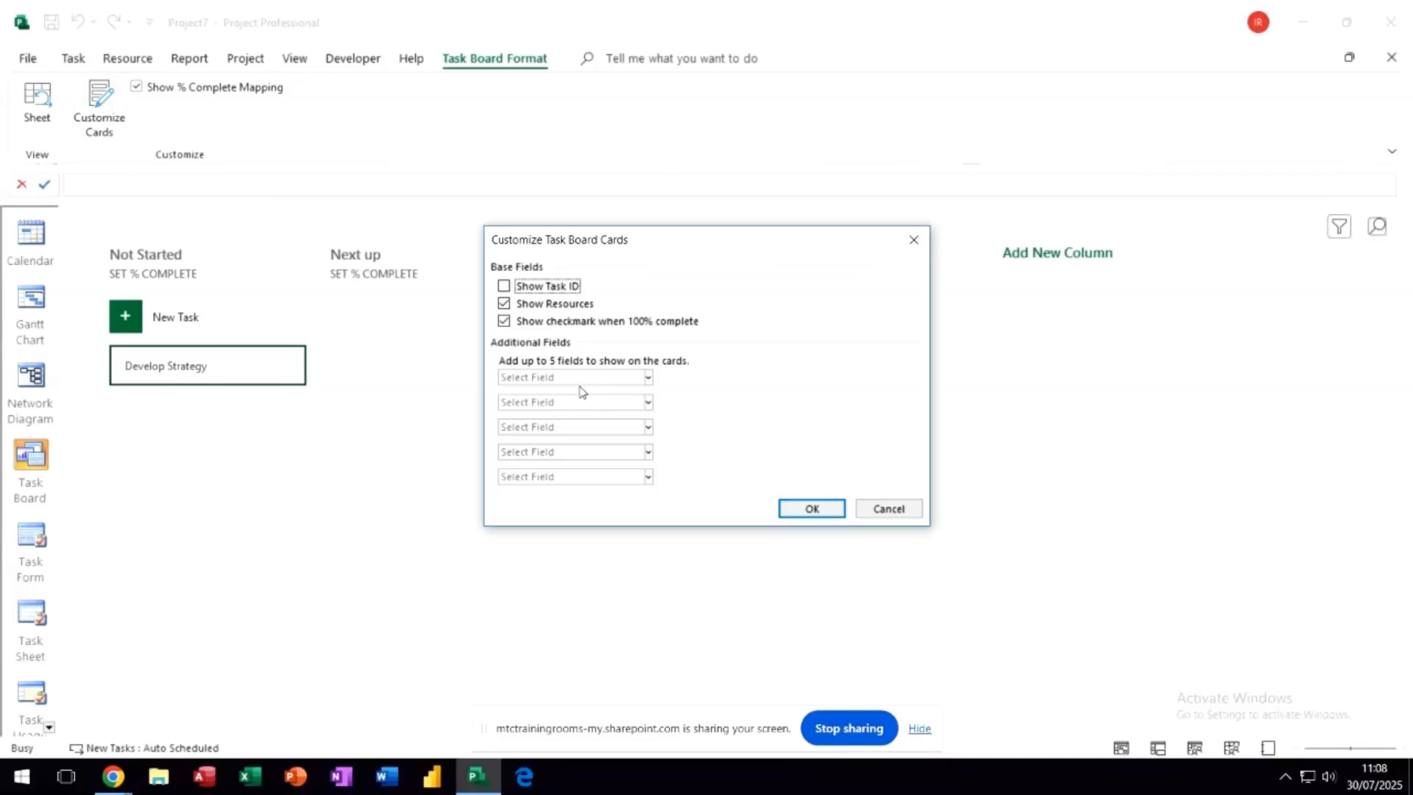
left_click(650, 379)
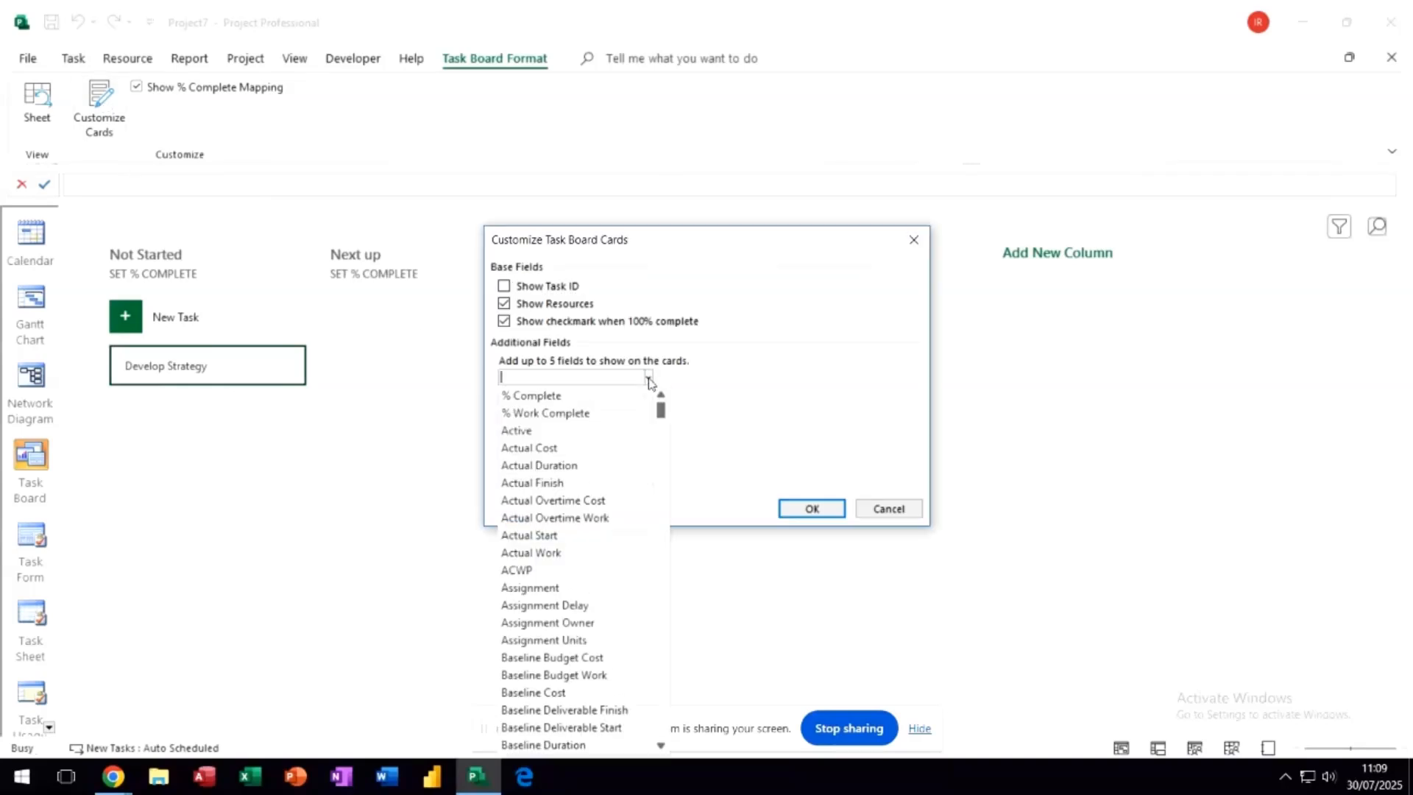
left_click(568, 398)
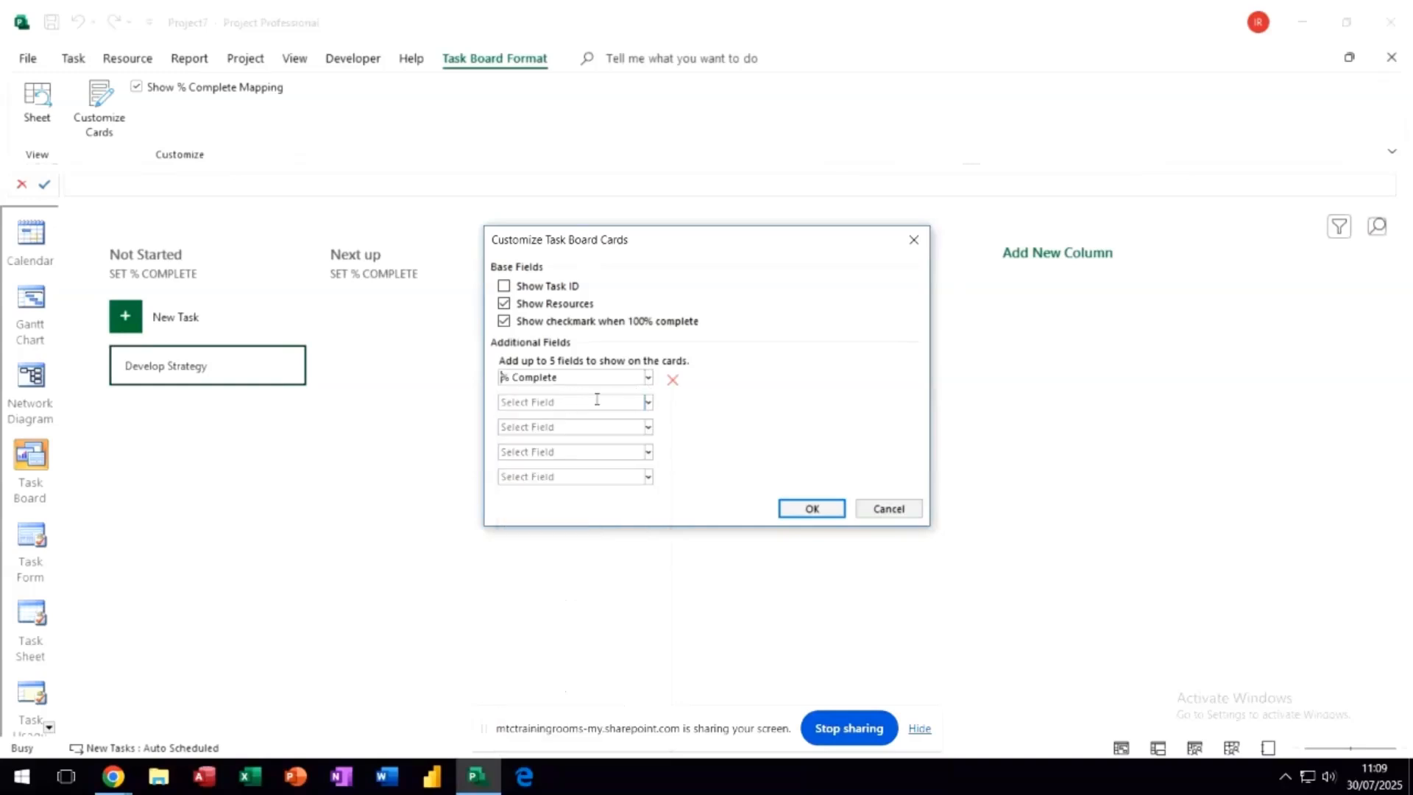
left_click(649, 403)
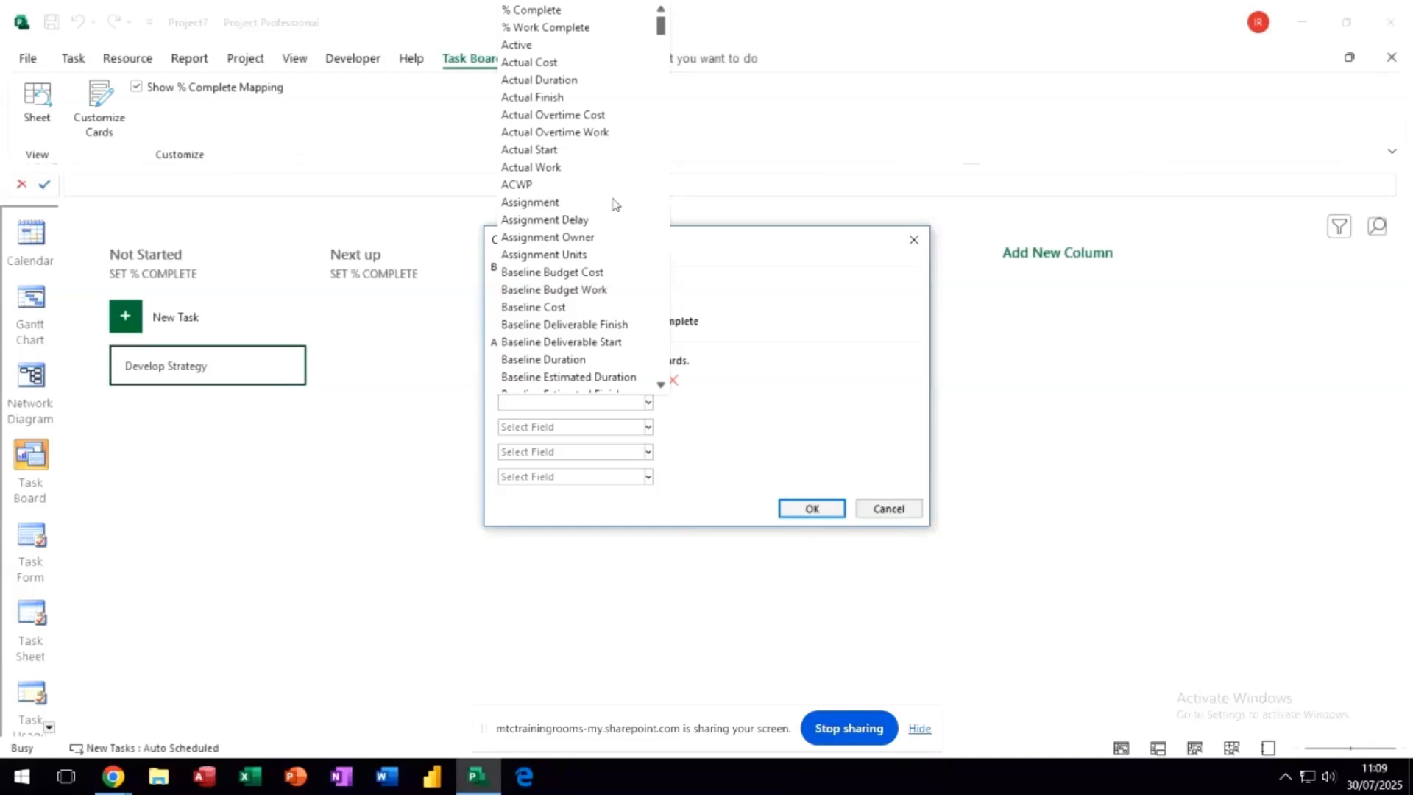
left_click(528, 62)
left_click(802, 508)
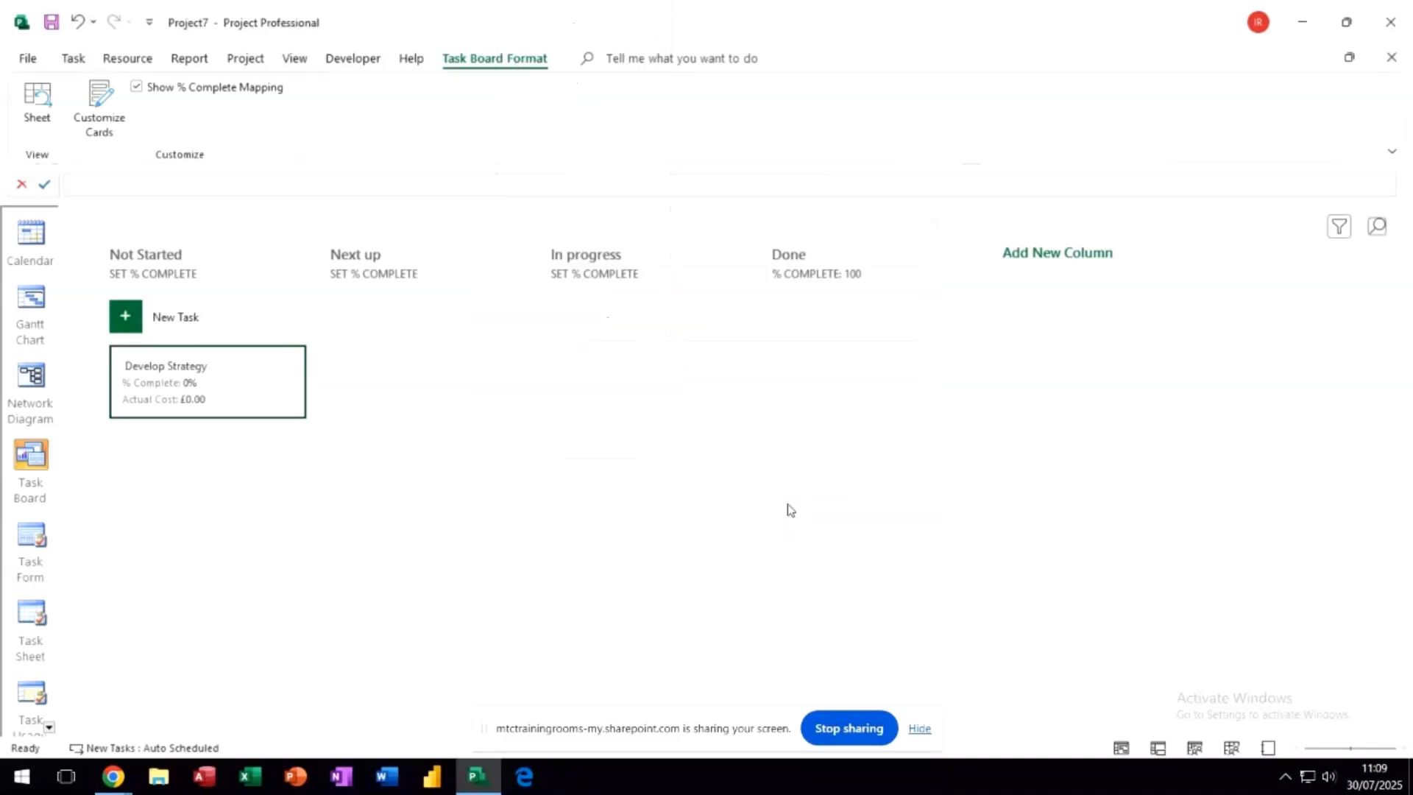
- Add the tasks "Coord Team", "Train Staff" and "Develop Product" to the Not Started column
left_click(183, 322)
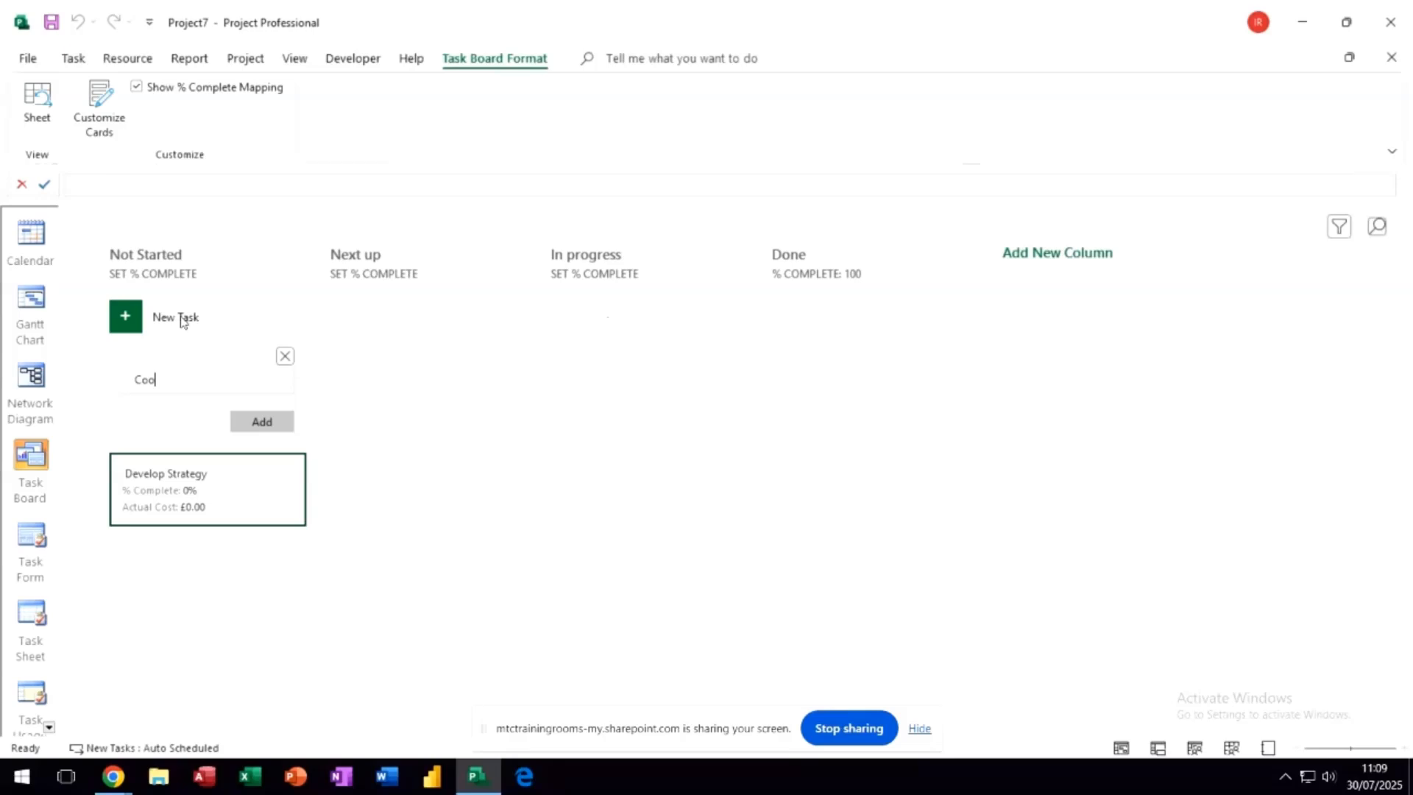
type("Coord Team")
key("Return")
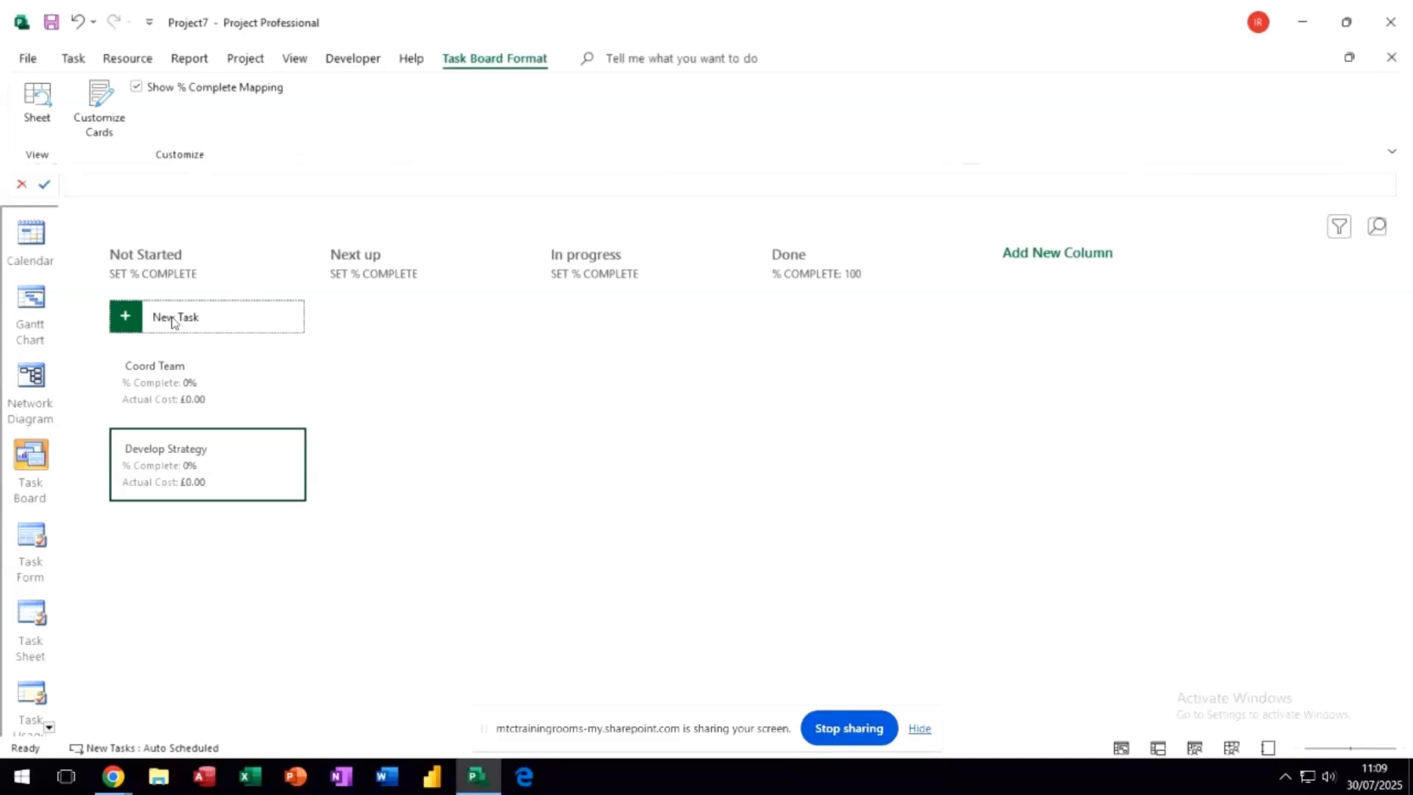
left_click(173, 323)
type("Train Staff")
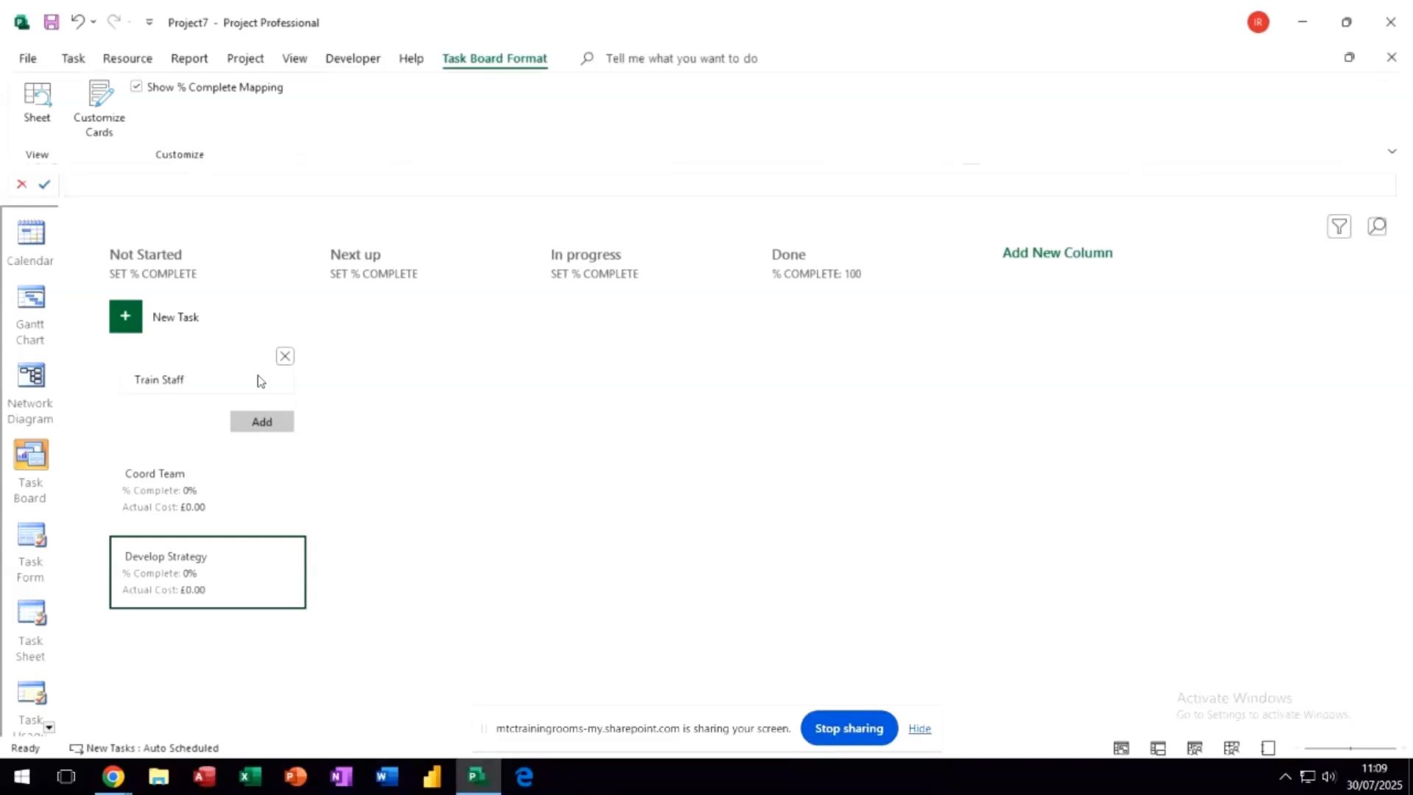
key("Return")
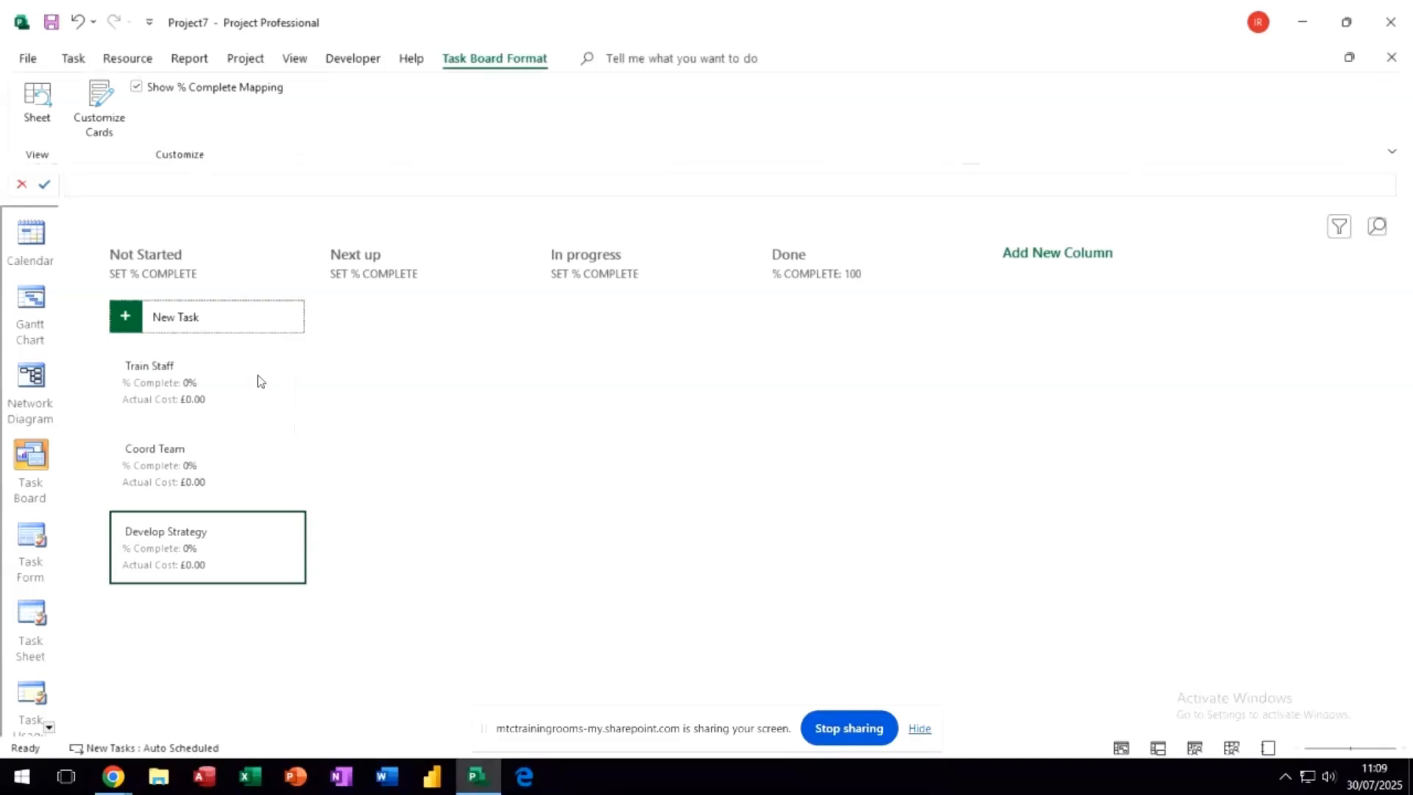
left_click(208, 321)
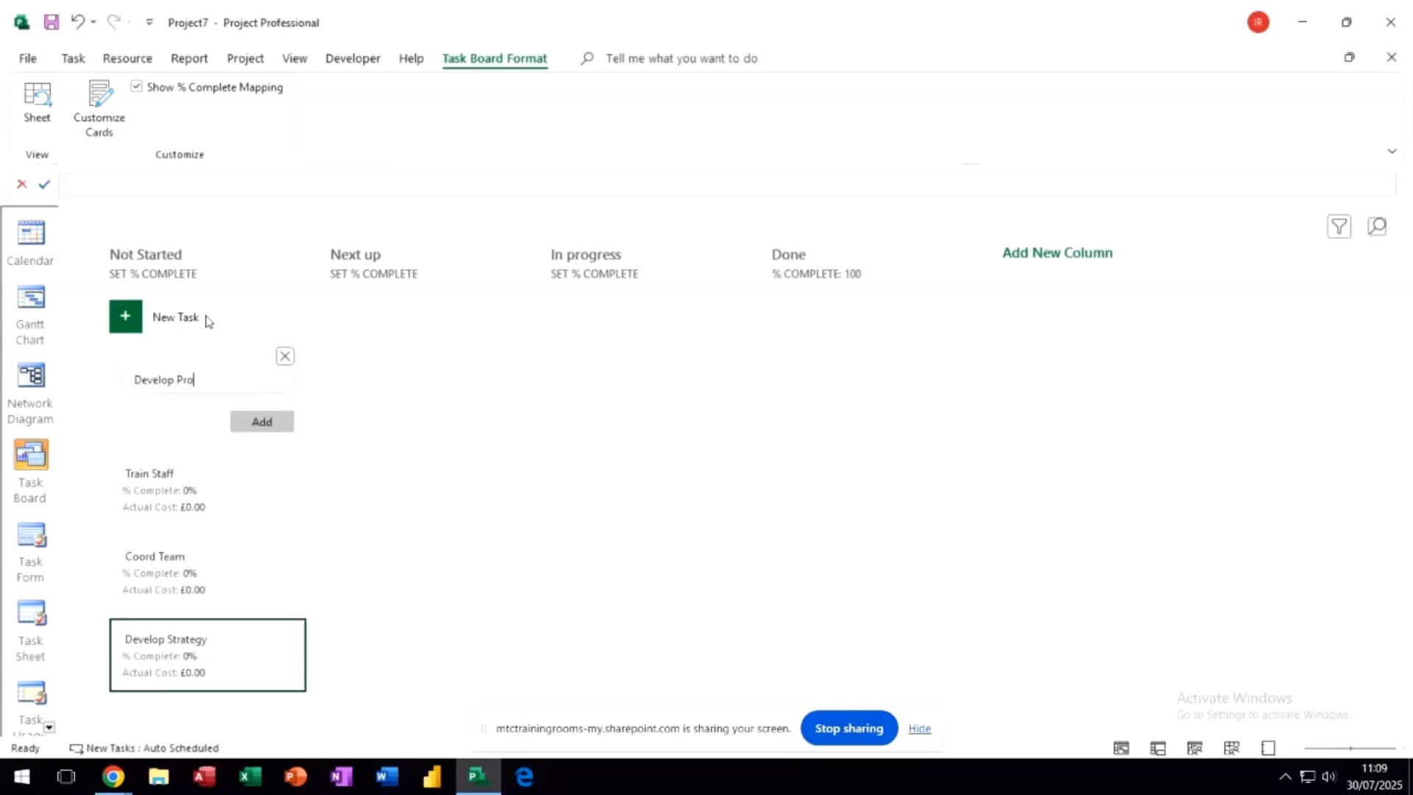
key("Return")
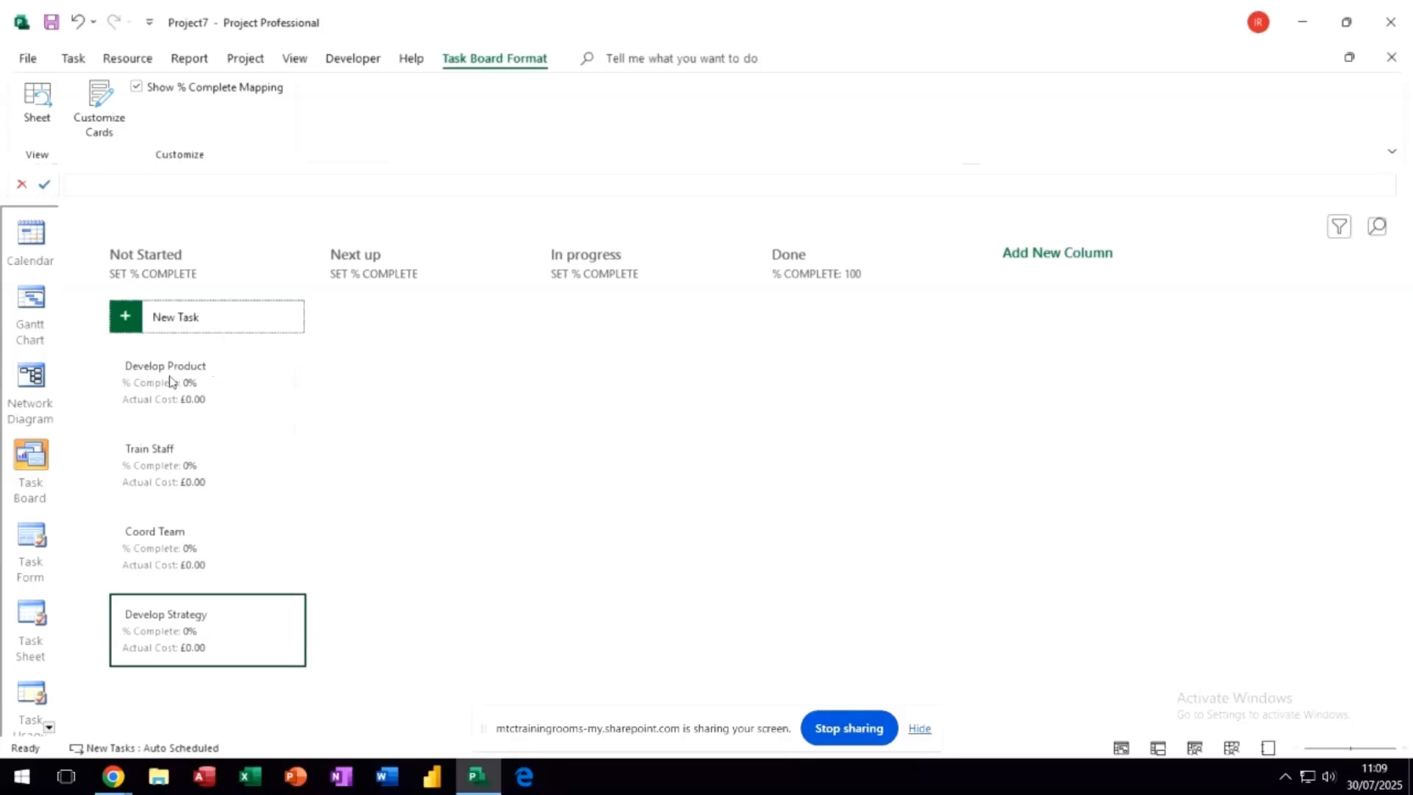
mouse_move(213, 381)
left_mouse_down()
mouse_move(435, 334)
mouse_move(340, 379)
mouse_move(217, 387)
left_mouse_up()
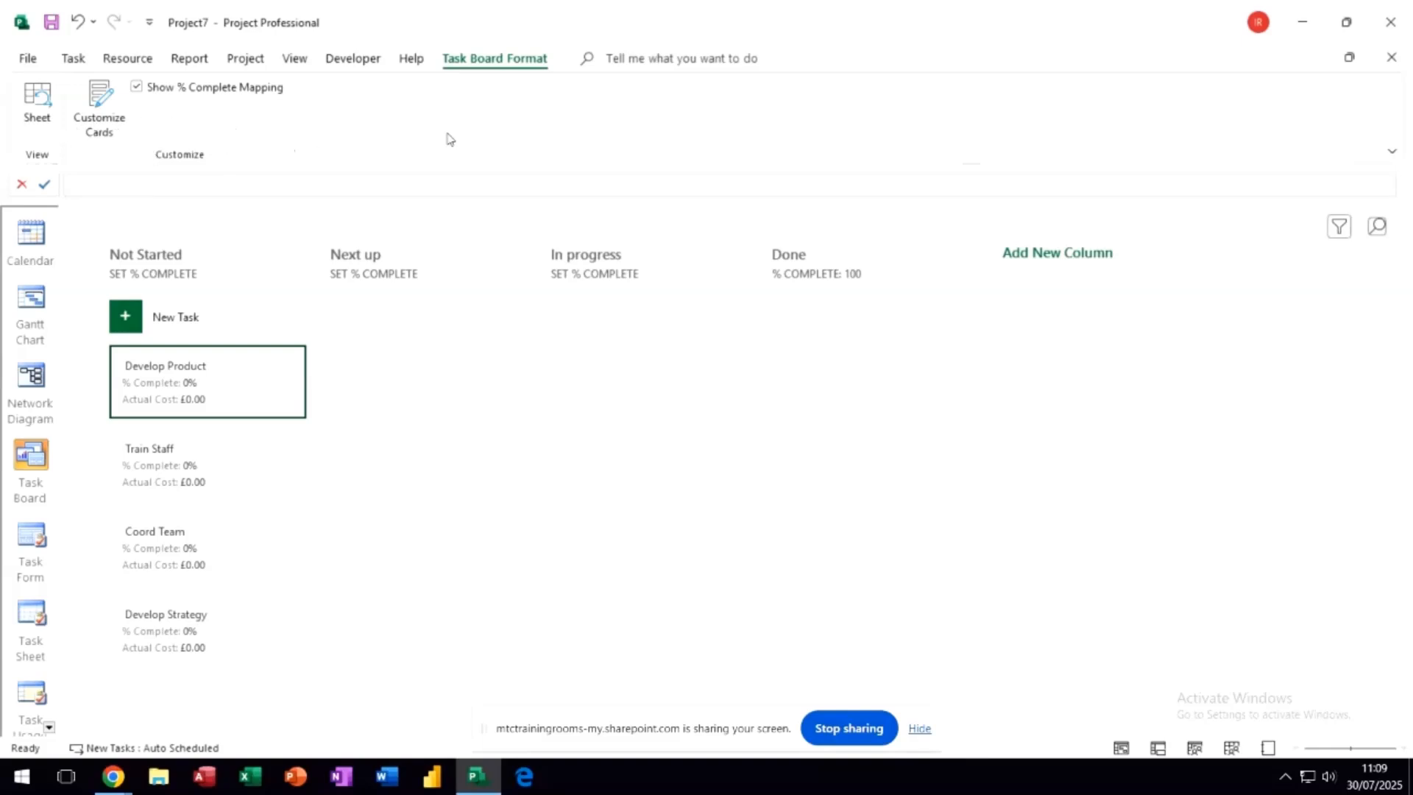
- Show the task board as a sheet and add three more two-week sprints, with the first starting Wed 13/08/25
left_click(39, 98)
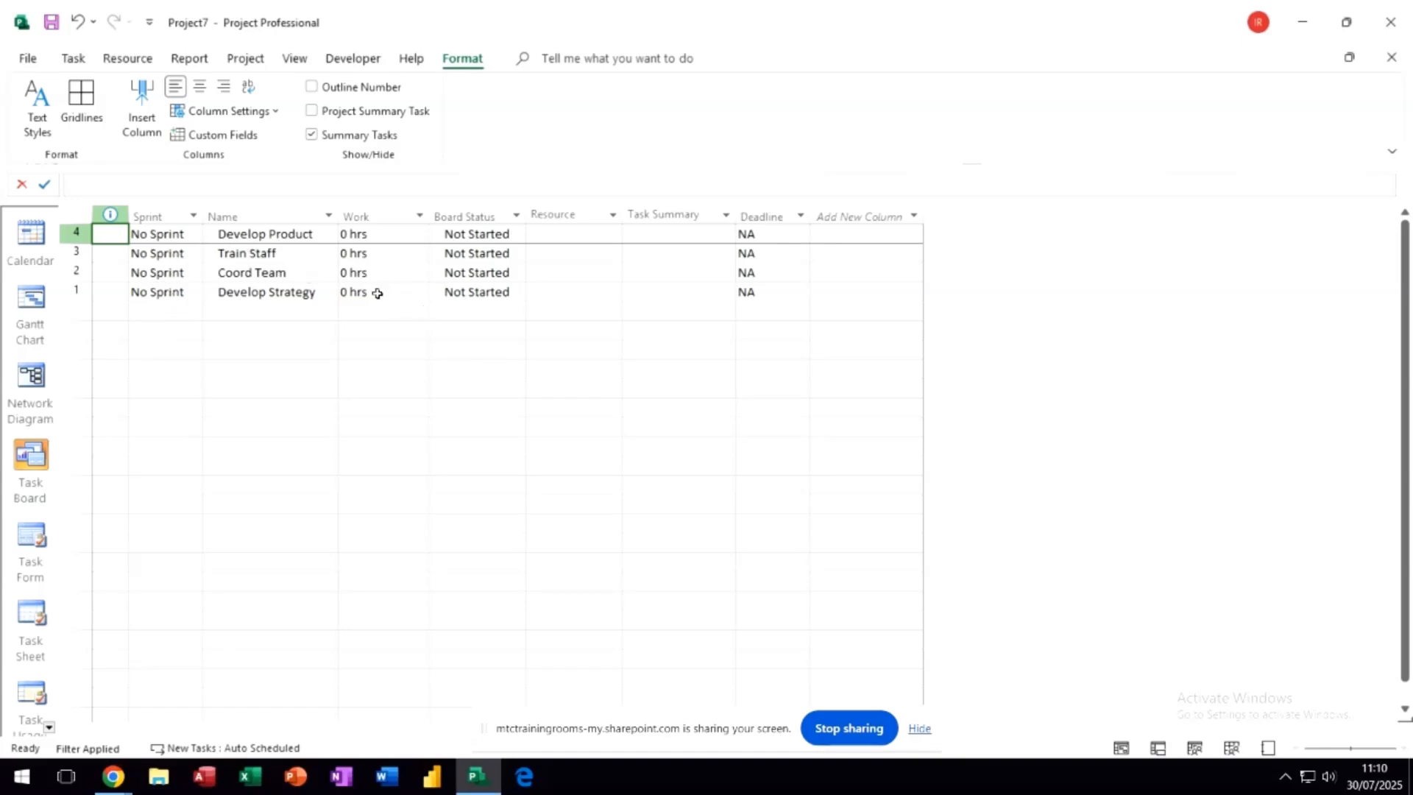
left_click(180, 236)
left_click(195, 234)
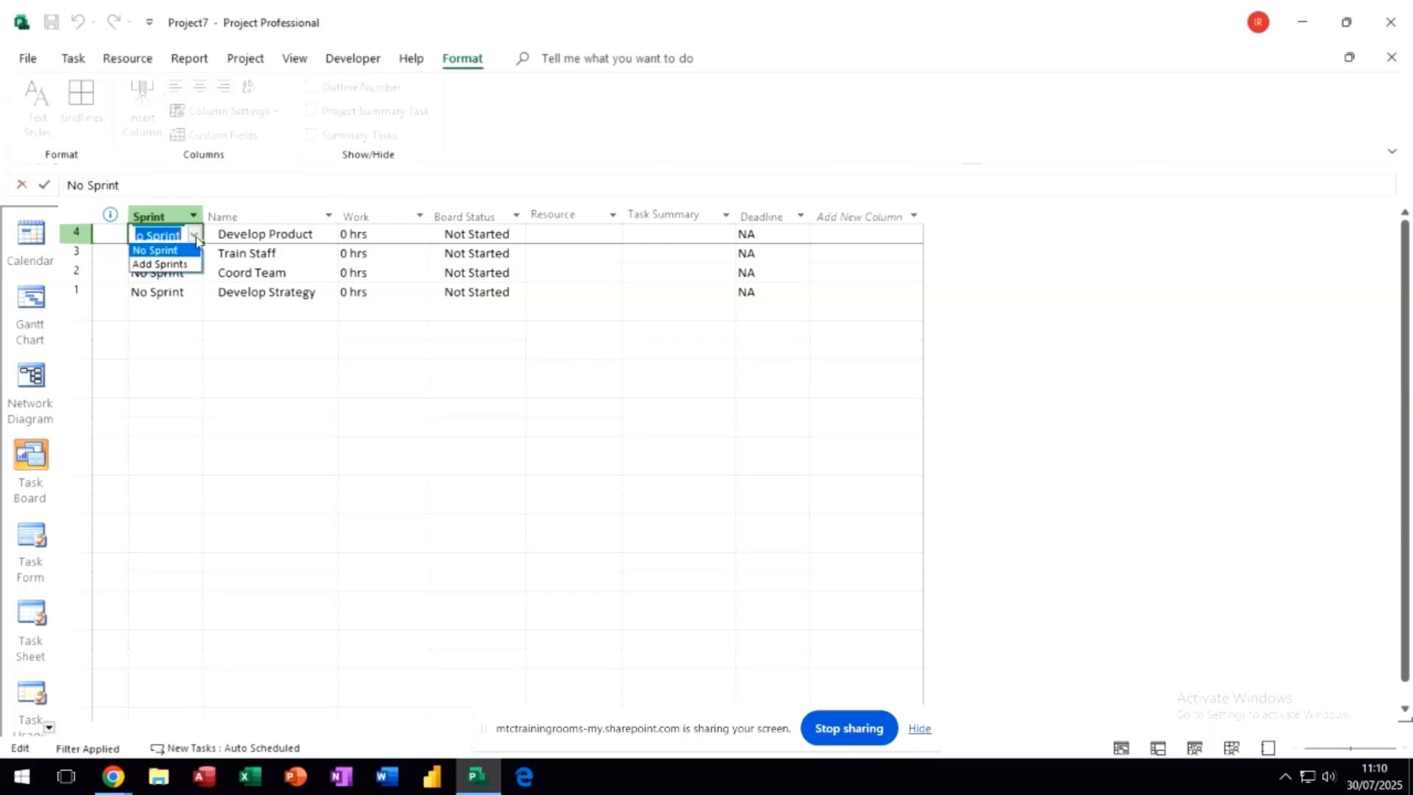
left_click(168, 265)
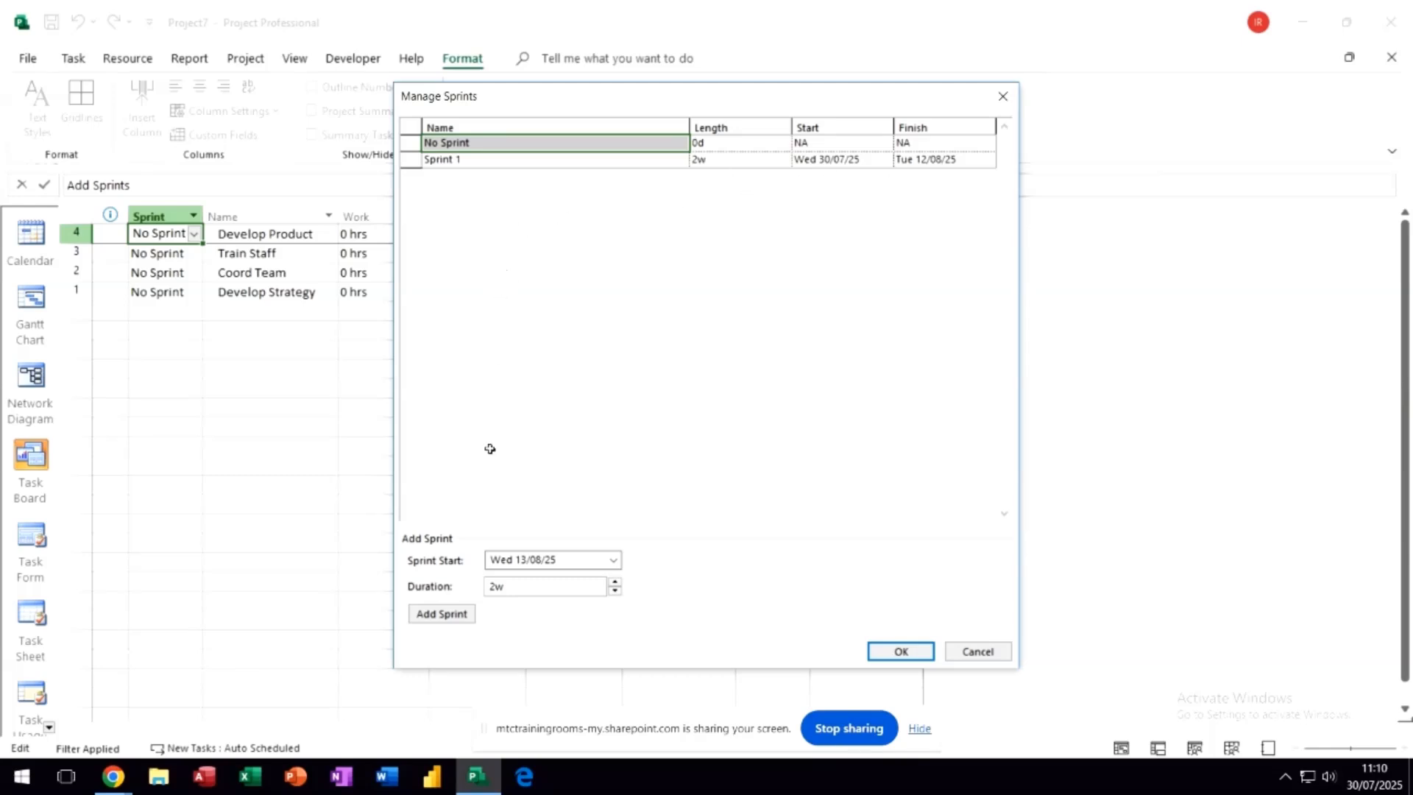
left_click(433, 615)
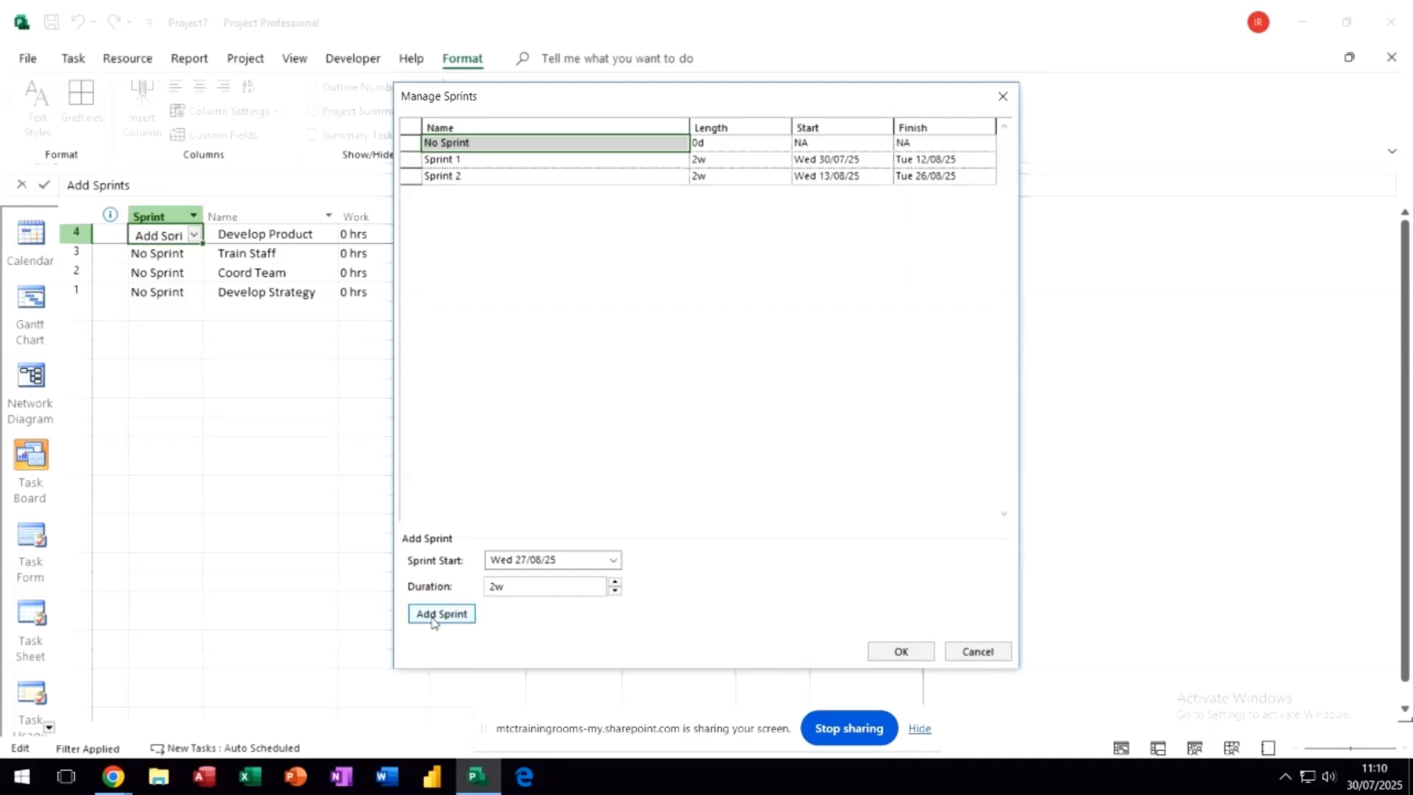
left_click(436, 621)
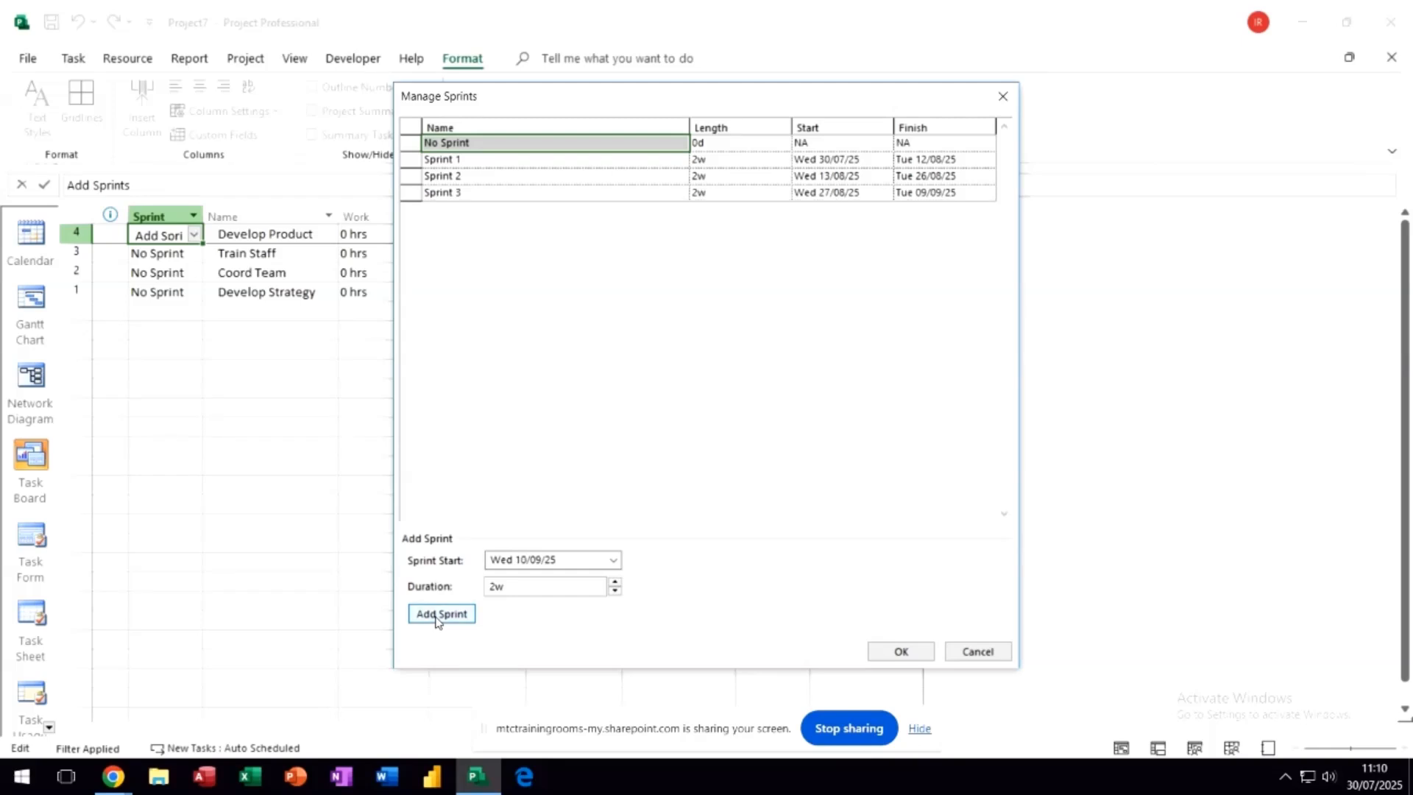
left_click(437, 621)
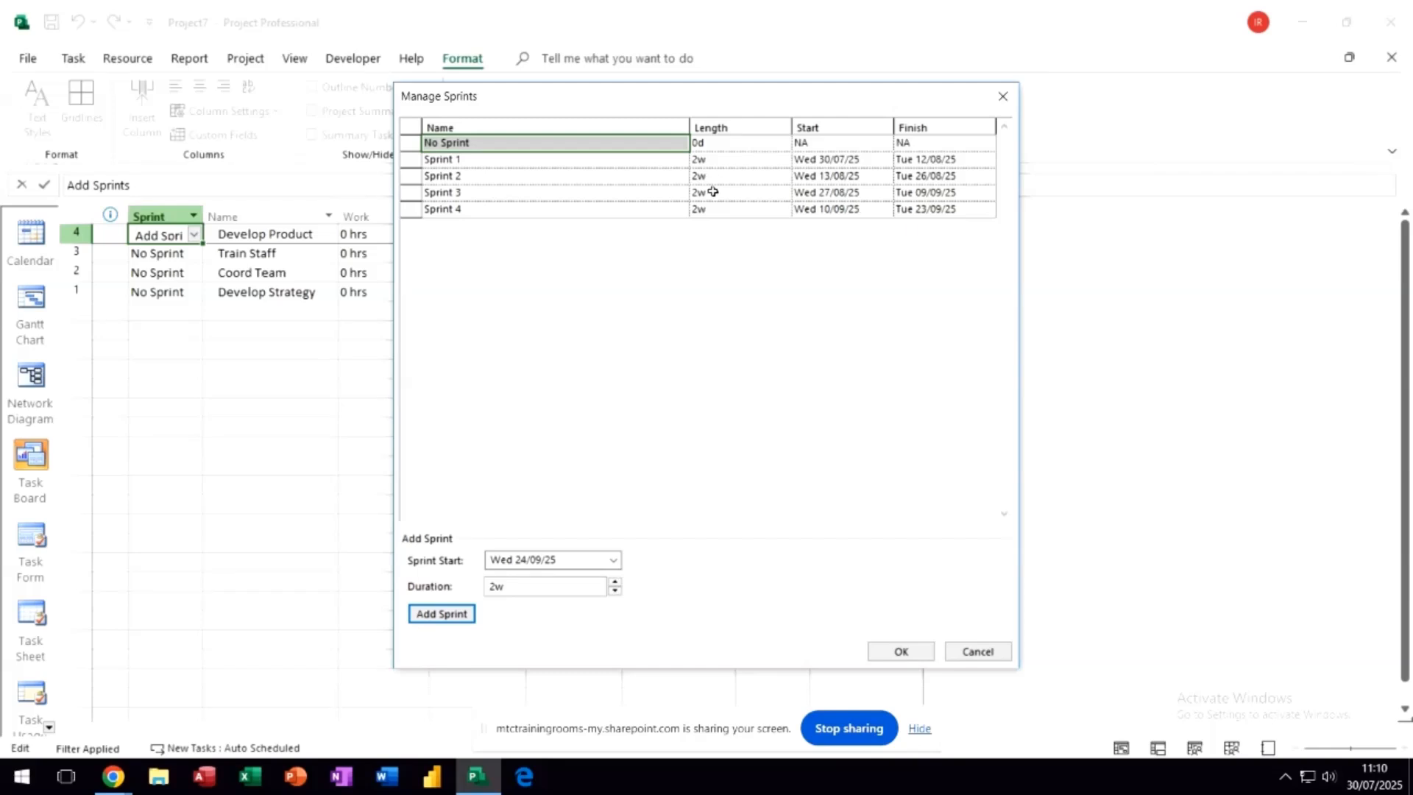
left_click(901, 651)
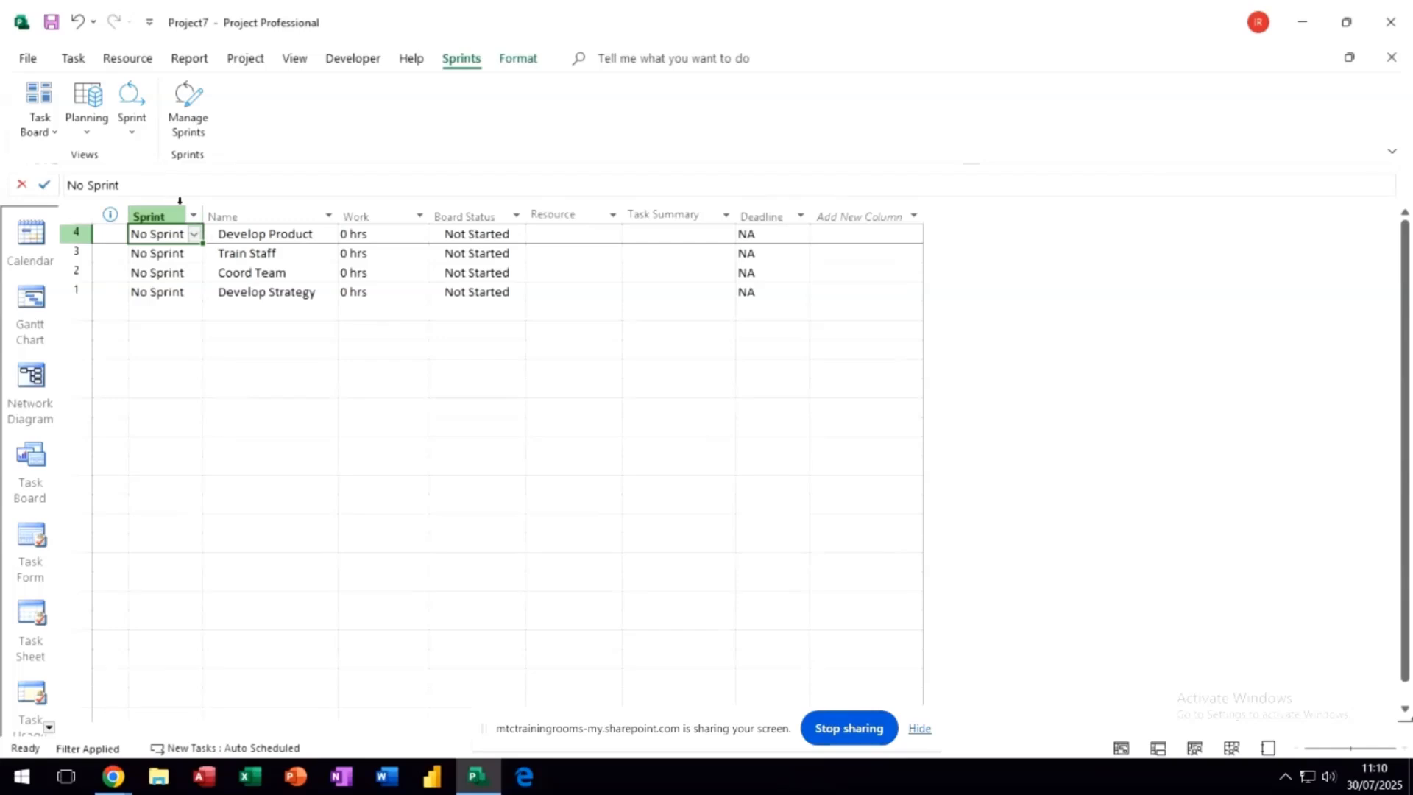
- View the current sprint's board, followed by the boards for Sprint 2 and Sprint 3
left_click(134, 105)
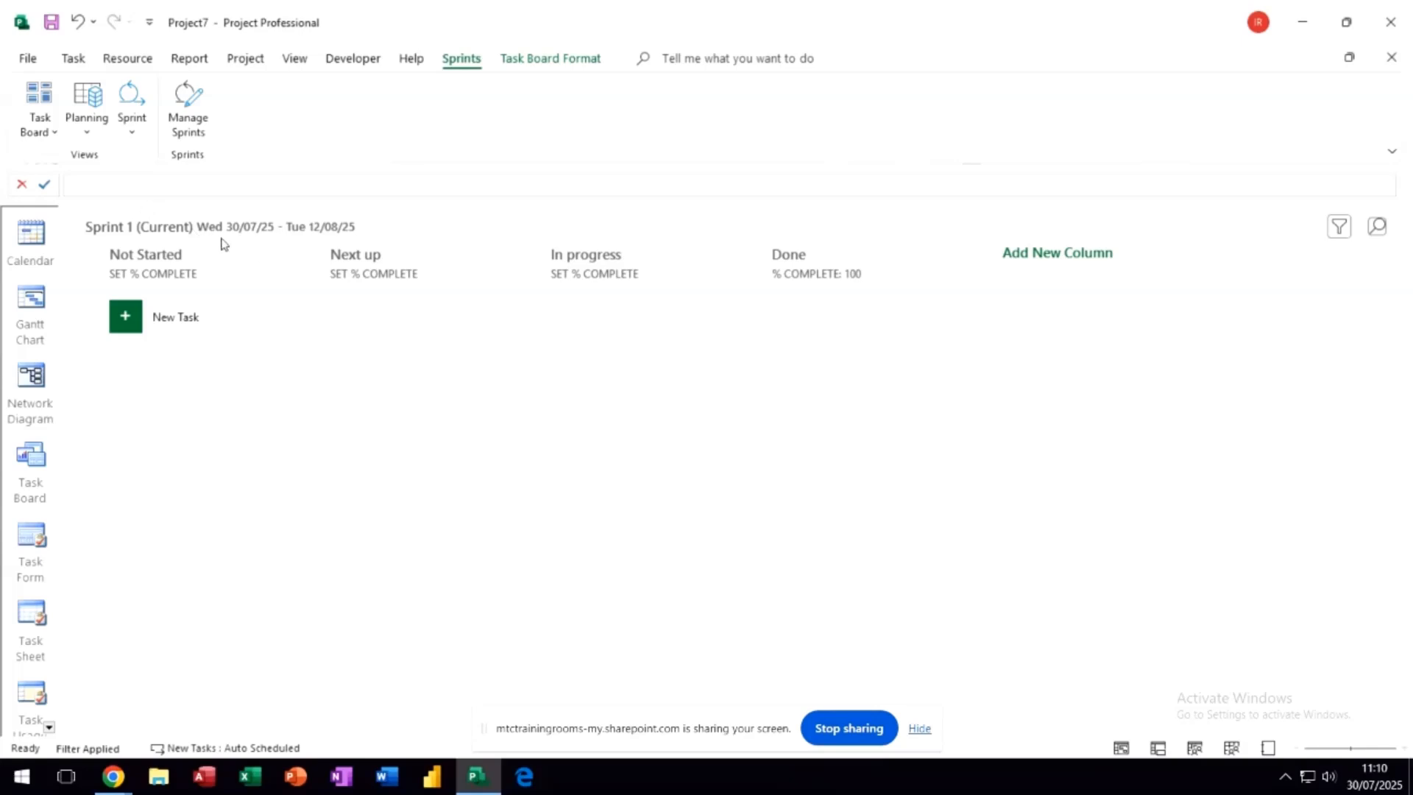
left_click(142, 139)
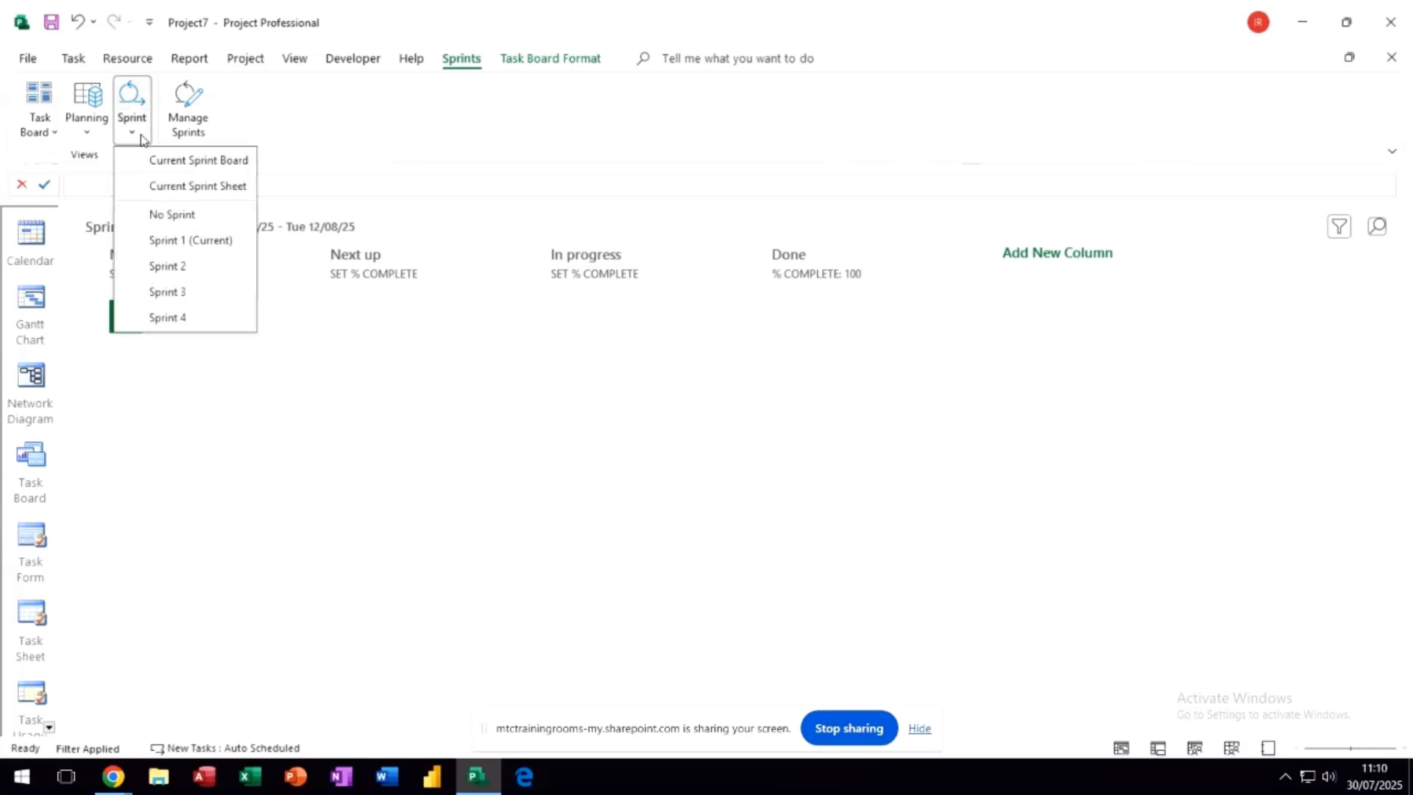
left_click(176, 271)
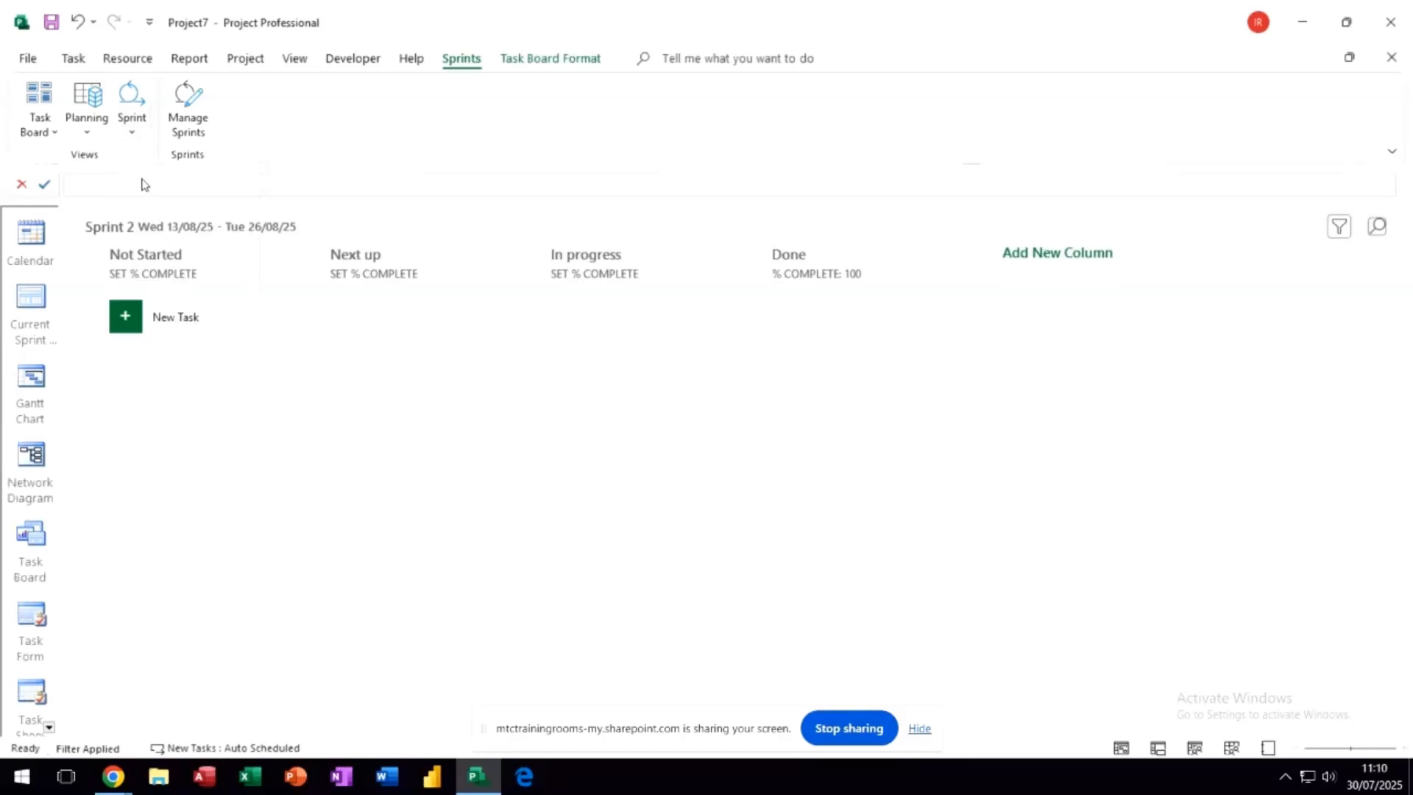
left_click(132, 138)
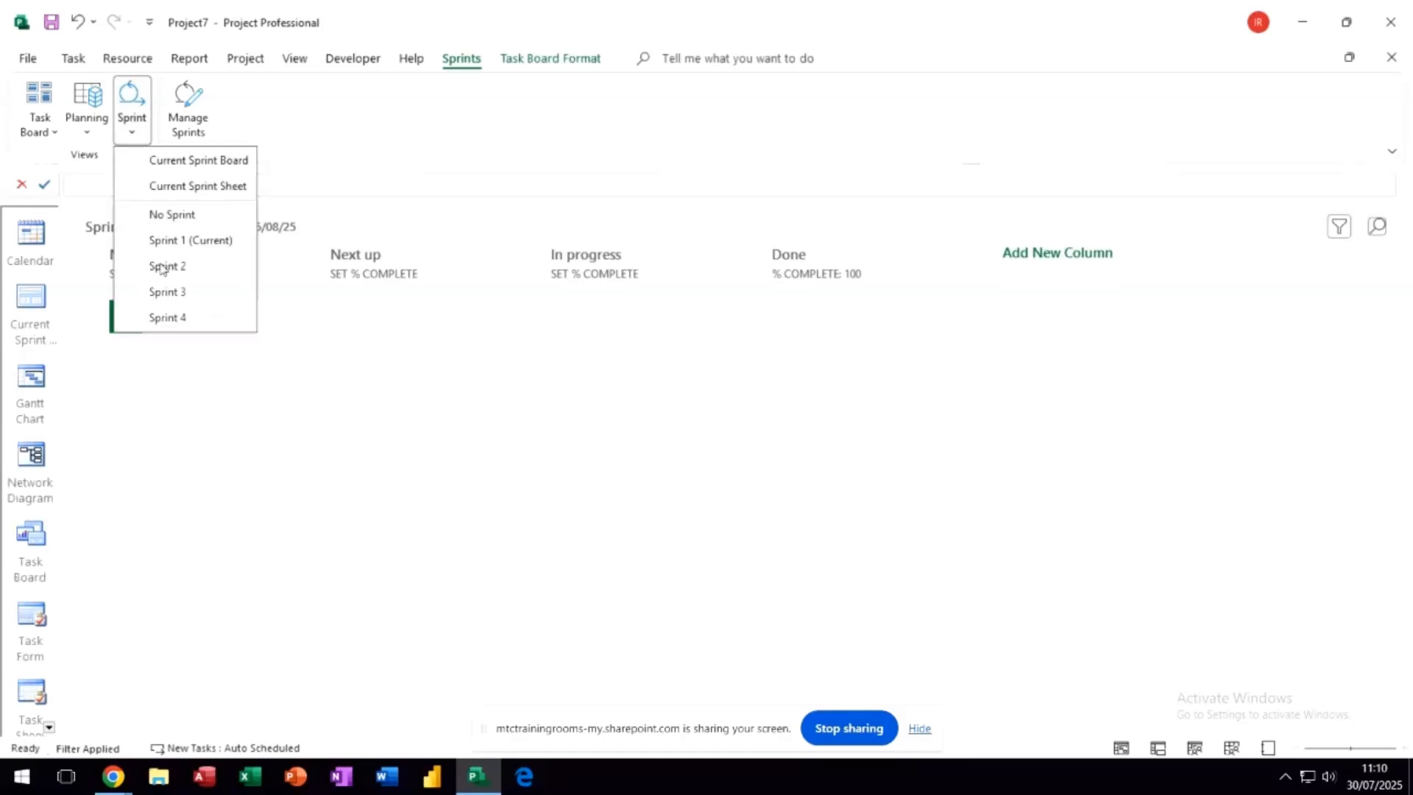
left_click(169, 294)
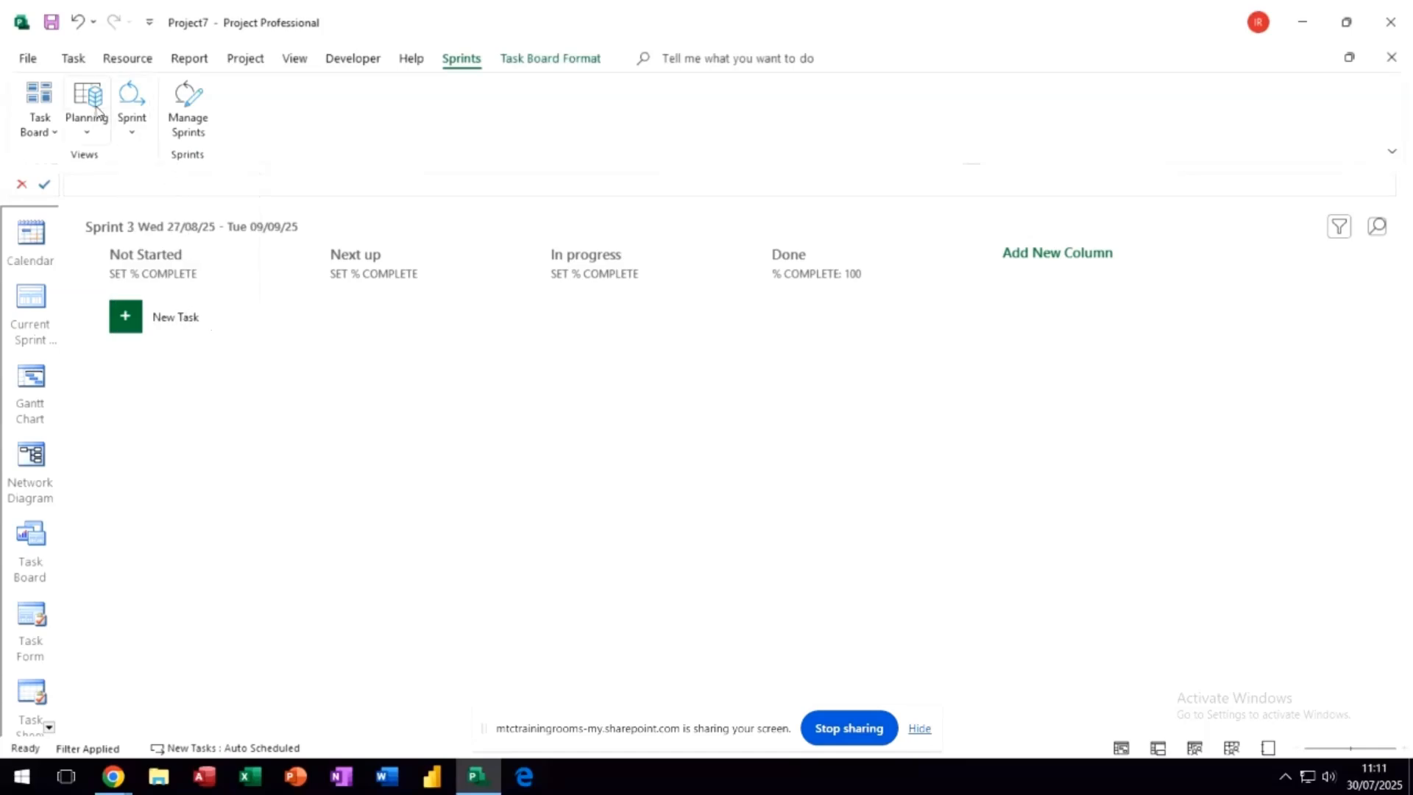
- In the sprint planning board, move Develop Strategy and Train Staff to Sprint 1 and Coord Team to Sprint 2
left_click(96, 110)
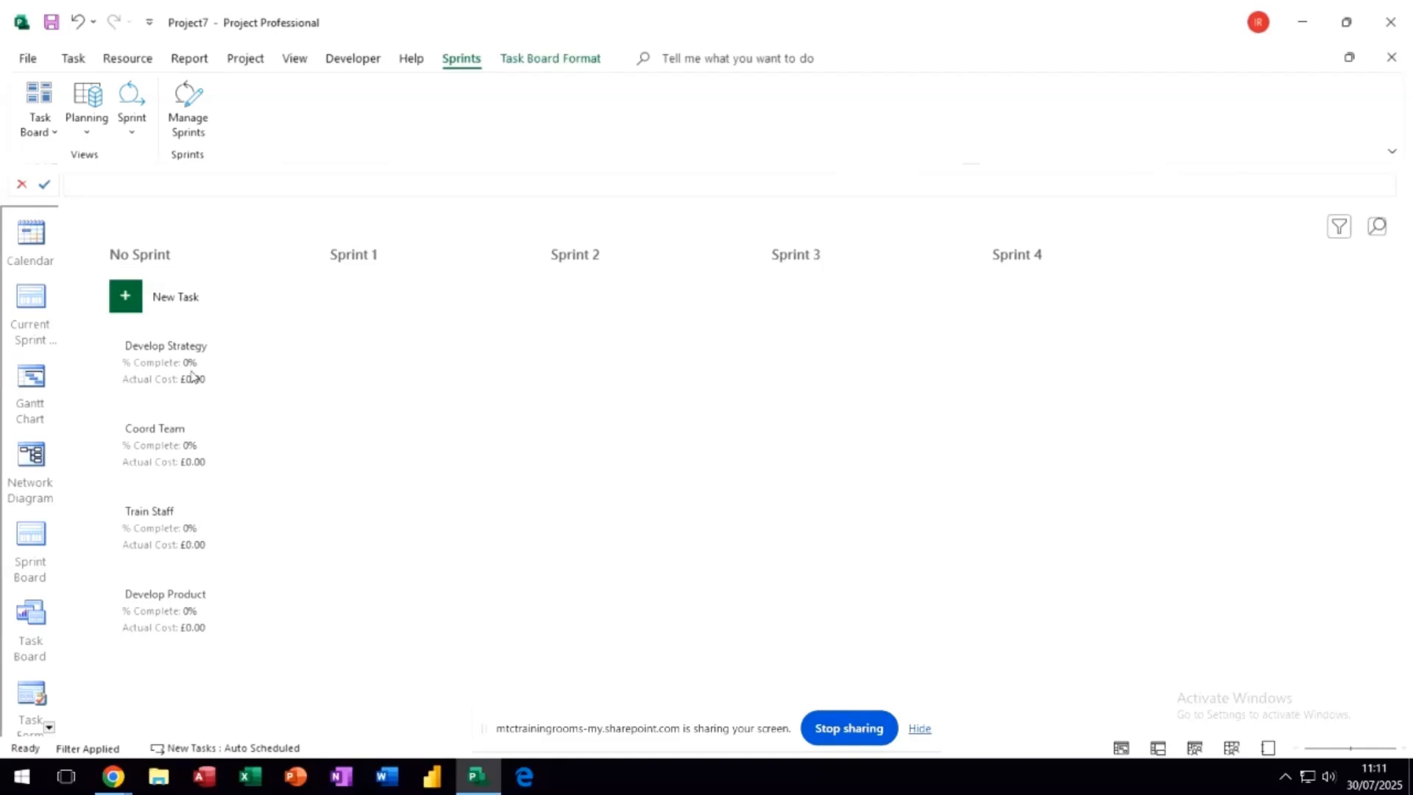
left_click_drag(184, 379, 588, 340)
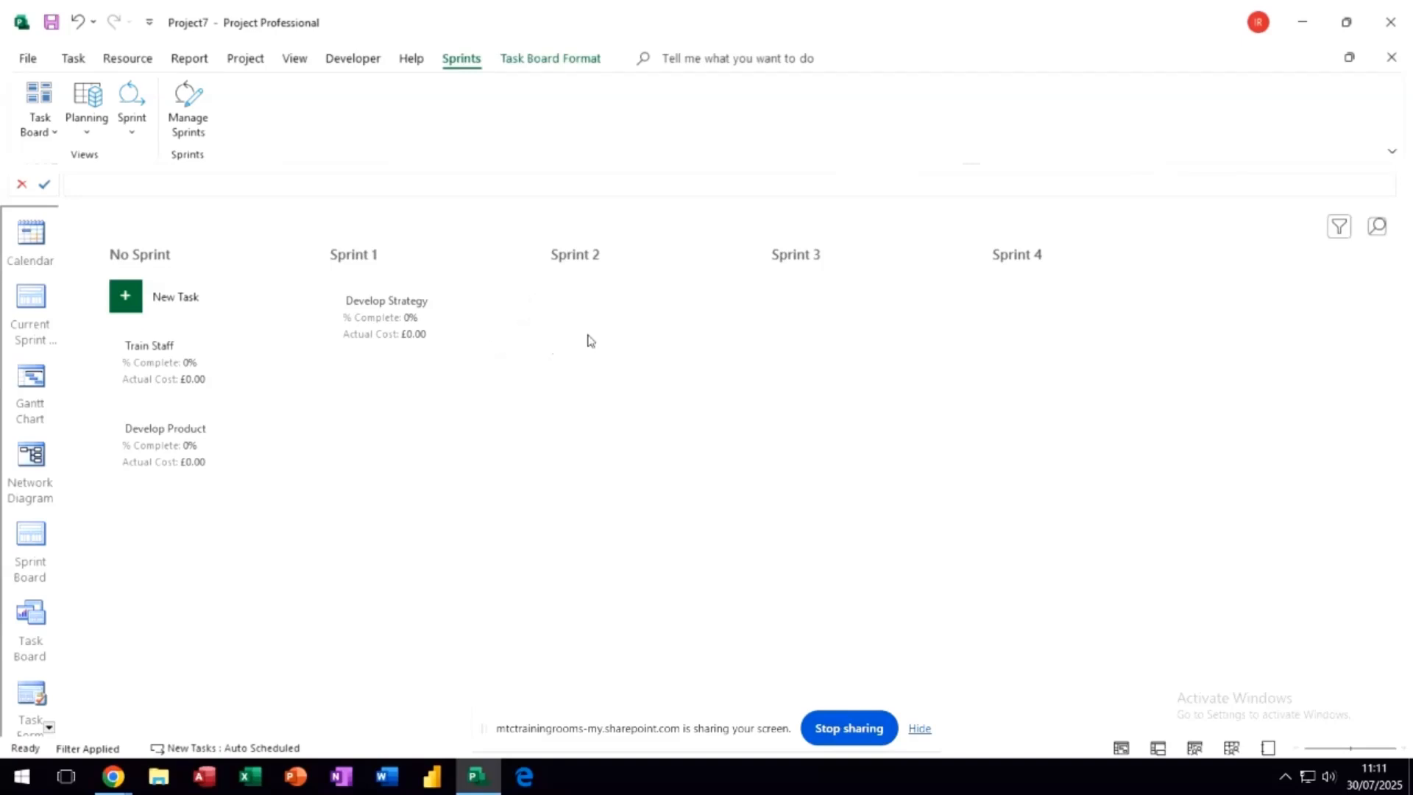
left_click(193, 381)
left_click_drag(407, 413, 407, 415)
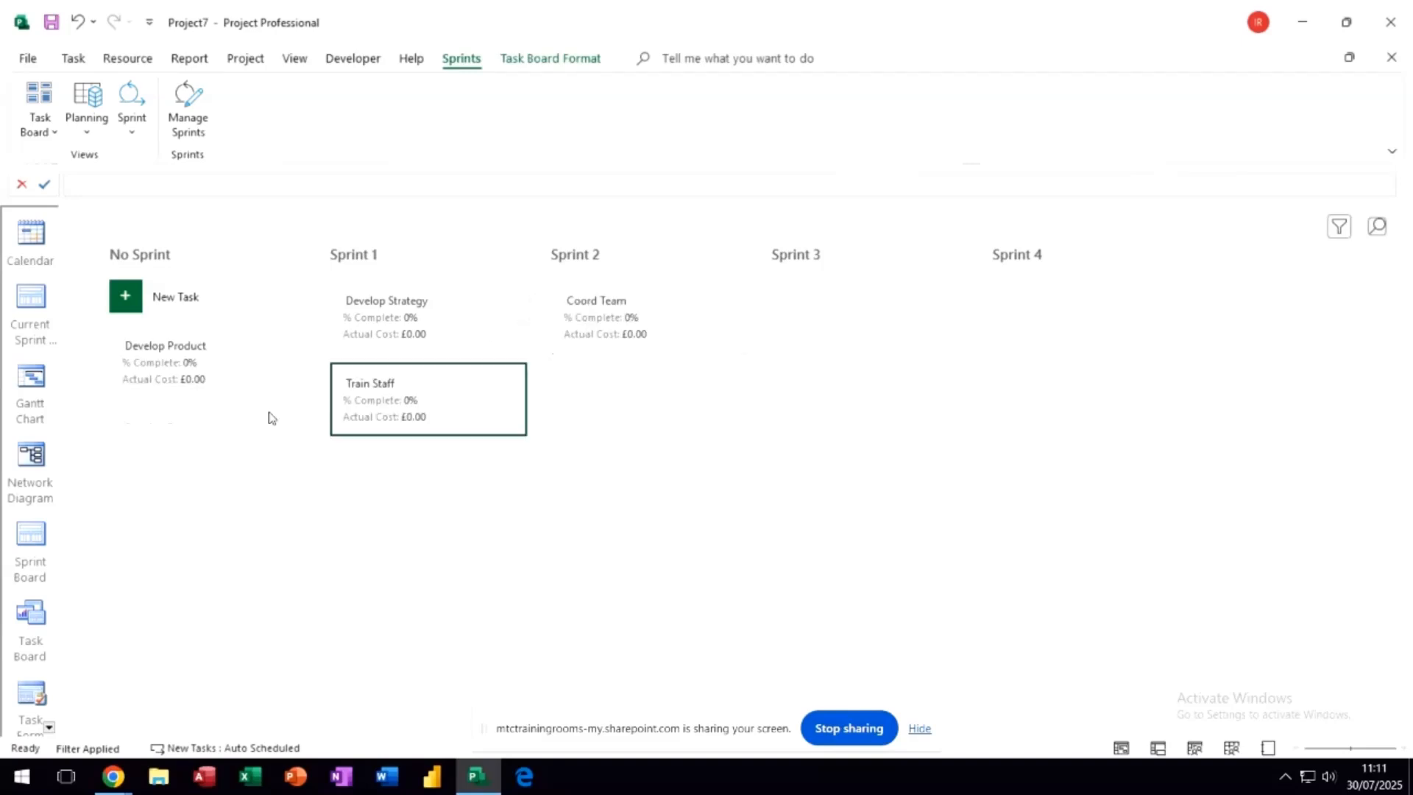
- Move Develop Product to Sprint 1 in the planning board, and view the task board and the current sprint's board
left_click_drag(192, 385, 404, 511)
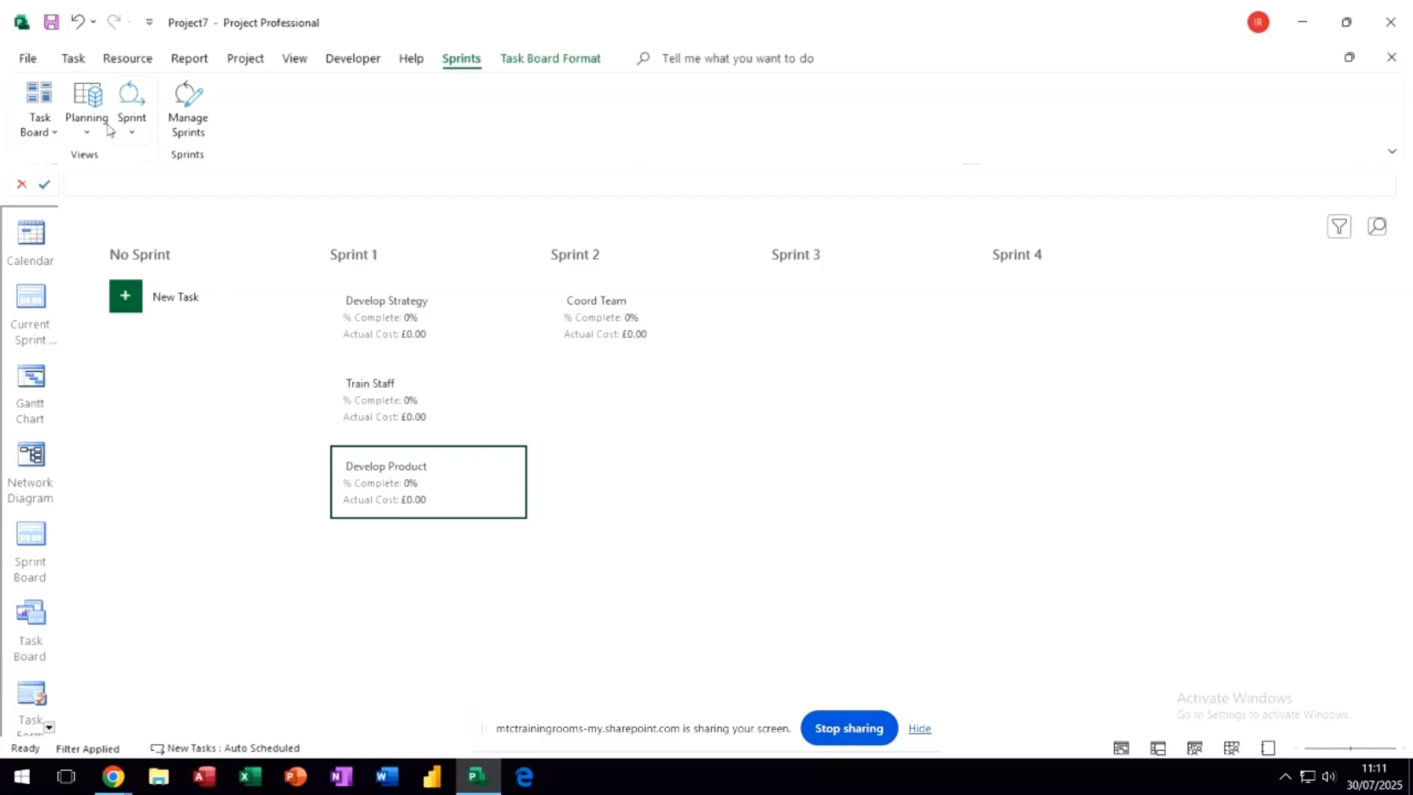
left_click(40, 103)
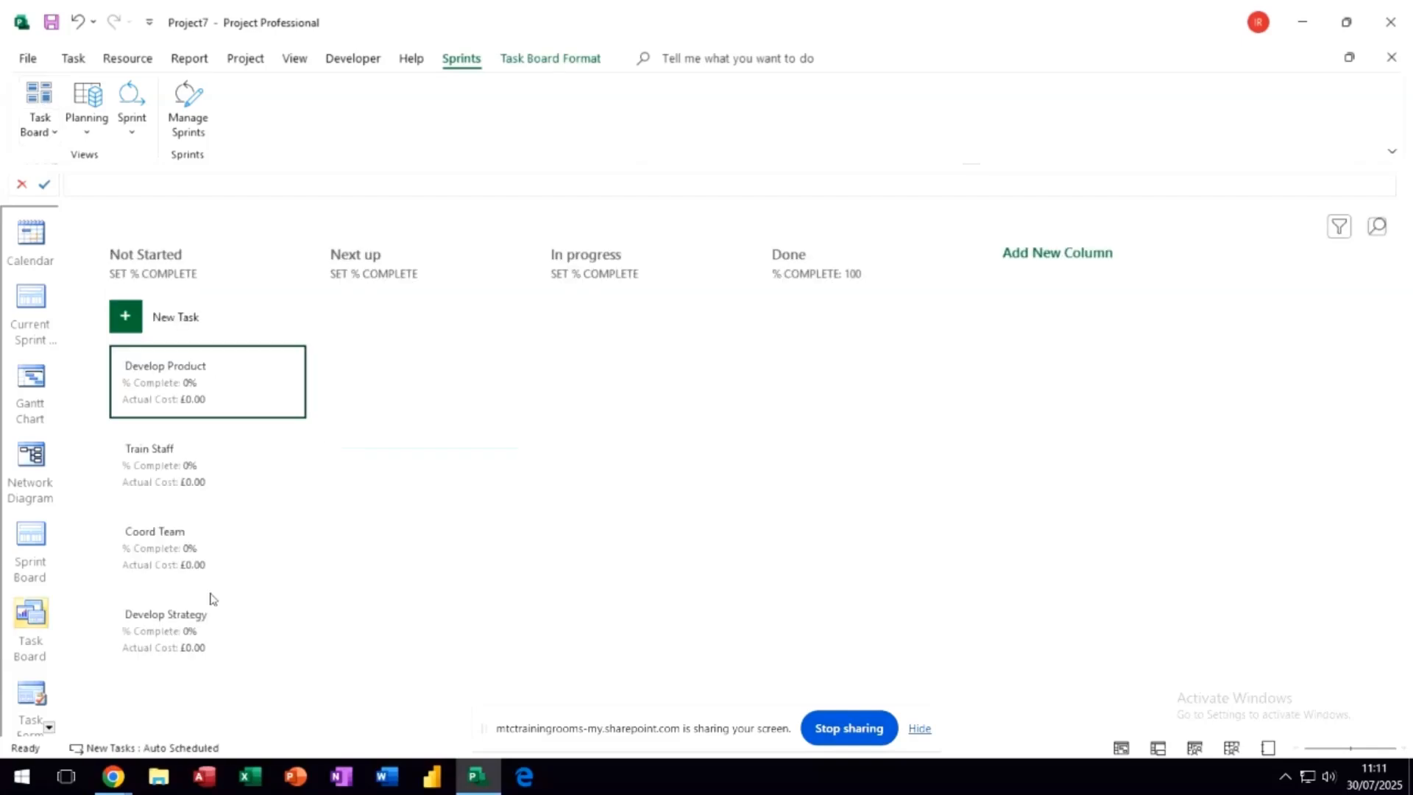
left_click(130, 101)
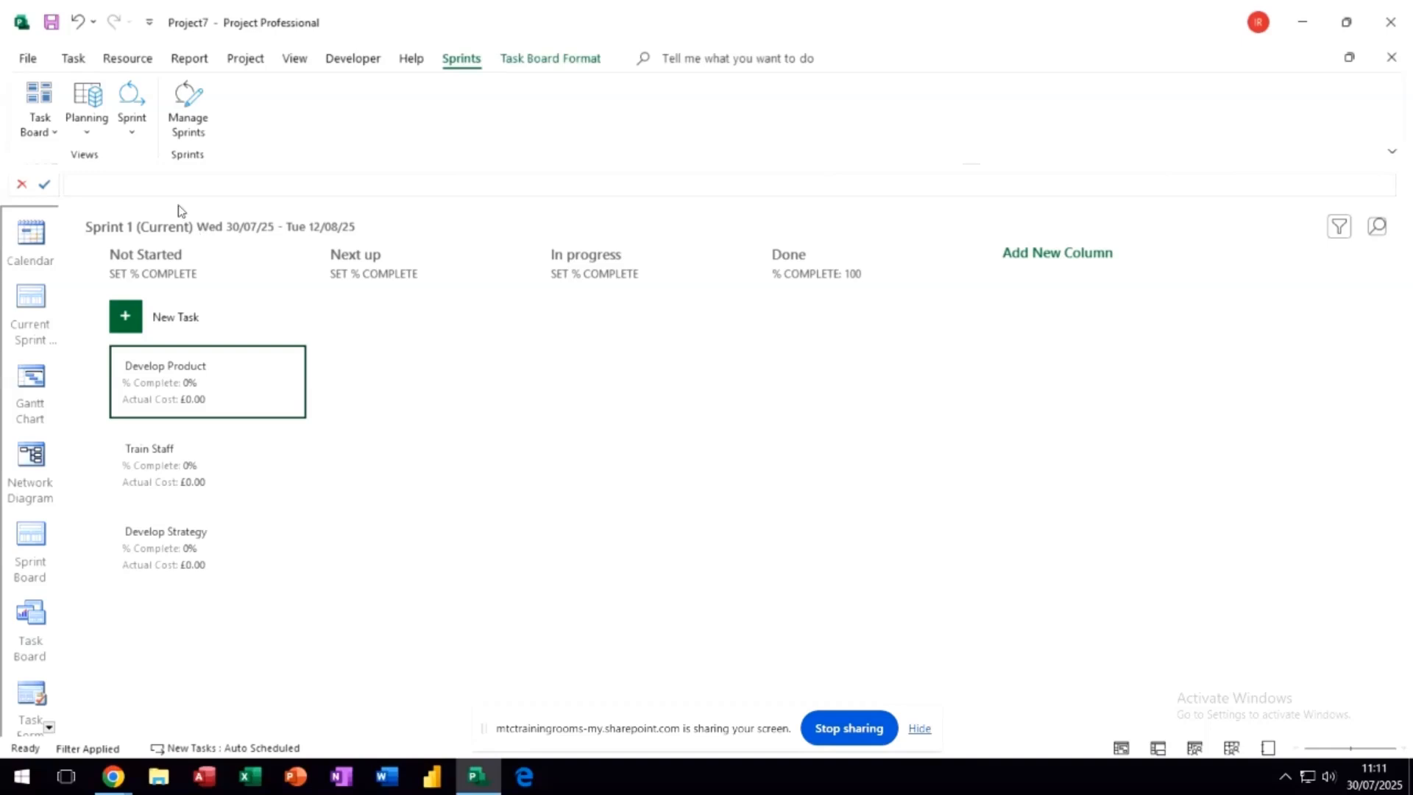
- On the Sprint 2 board, move the Coord Team card to the In progress column
left_click(131, 134)
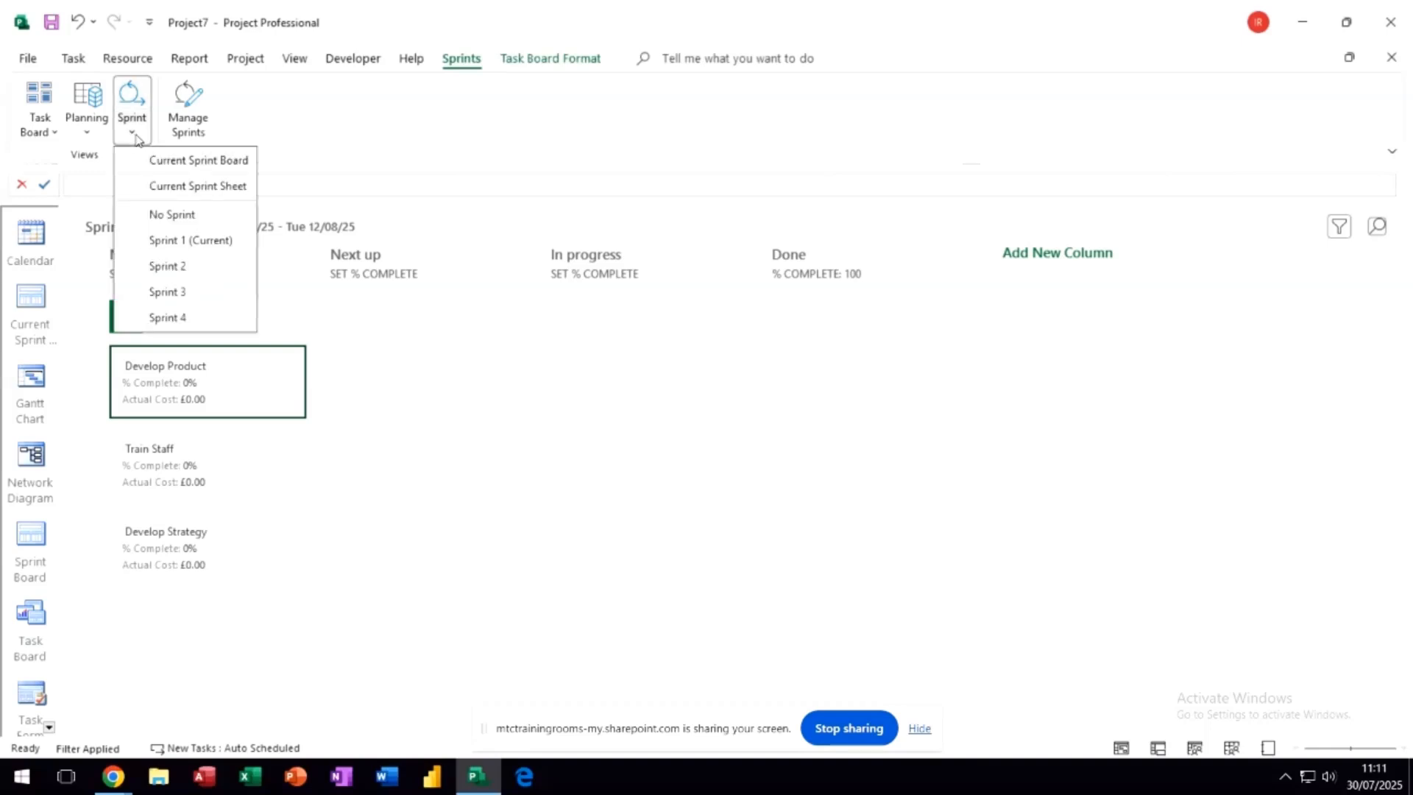
left_click(160, 269)
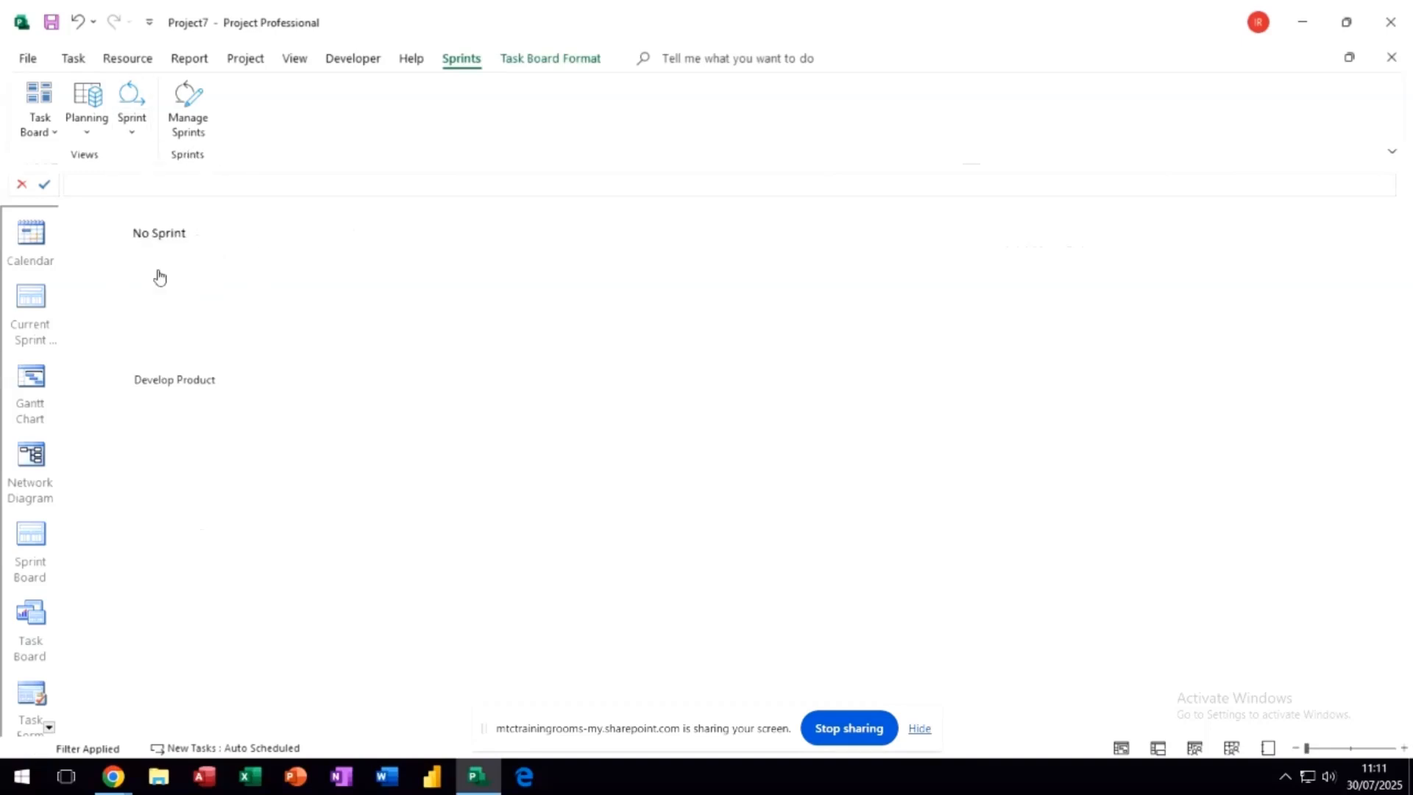
left_click_drag(188, 401, 549, 360)
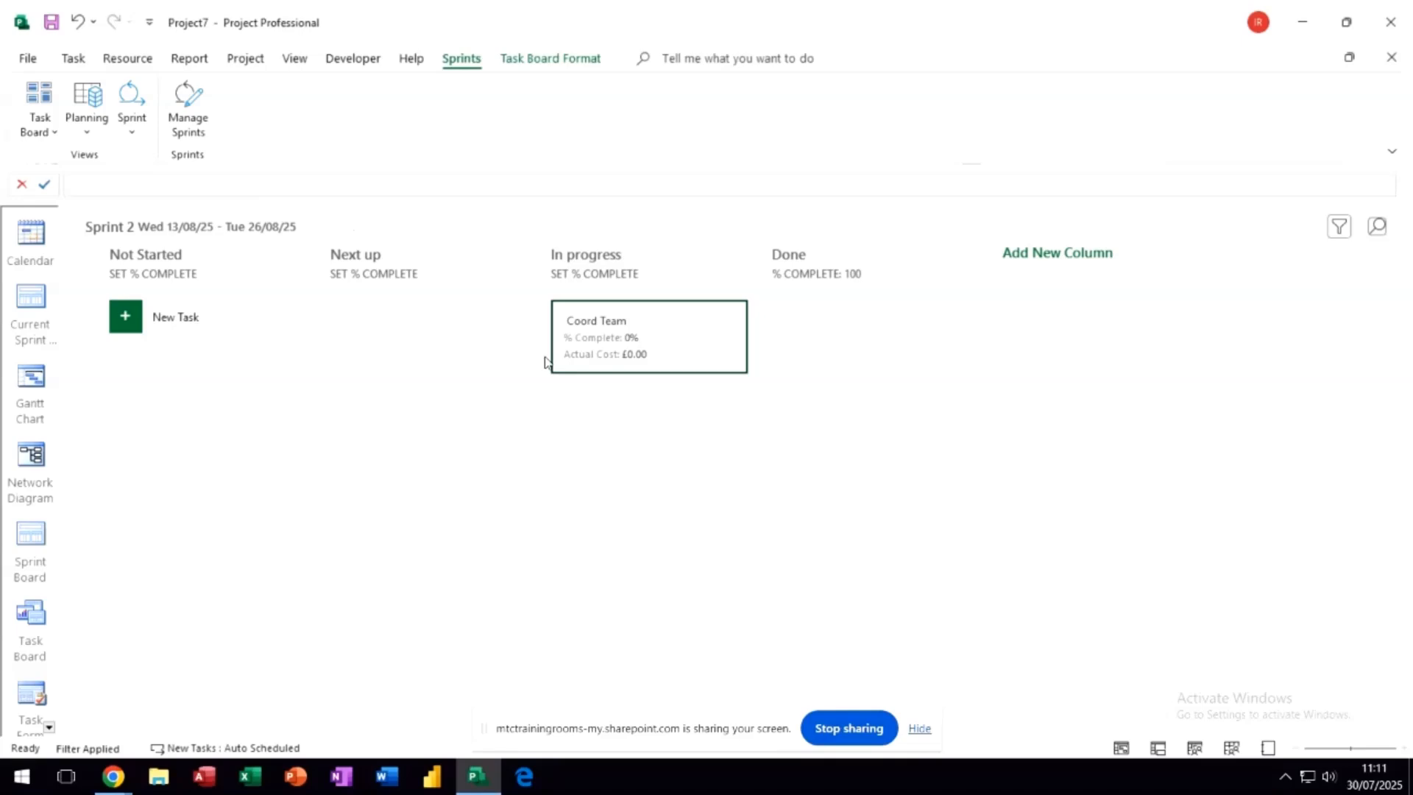
- On the Sprint 1 board, move Develop Product to In progress and Train Staff to Done
left_click(135, 138)
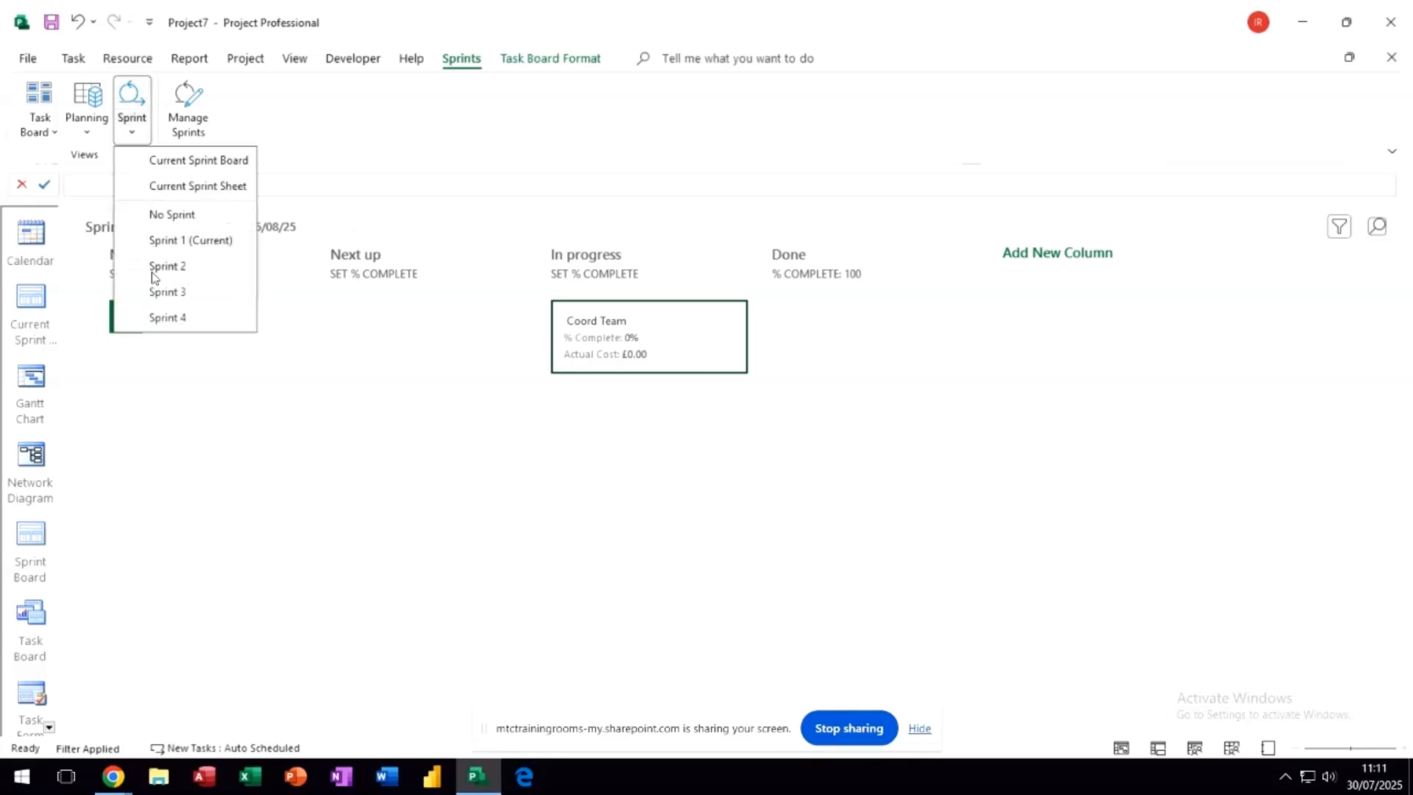
left_click(154, 270)
left_click(138, 141)
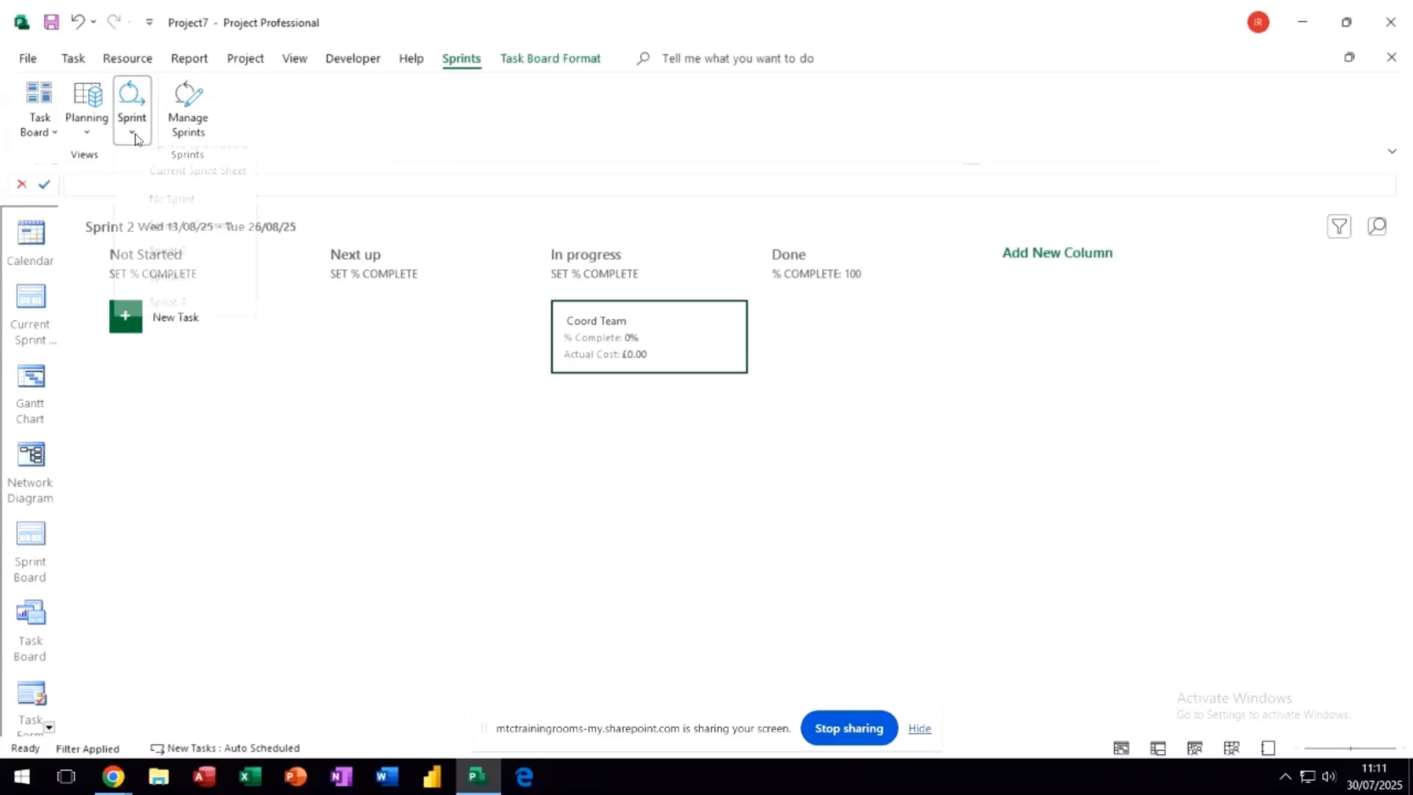
left_click(152, 243)
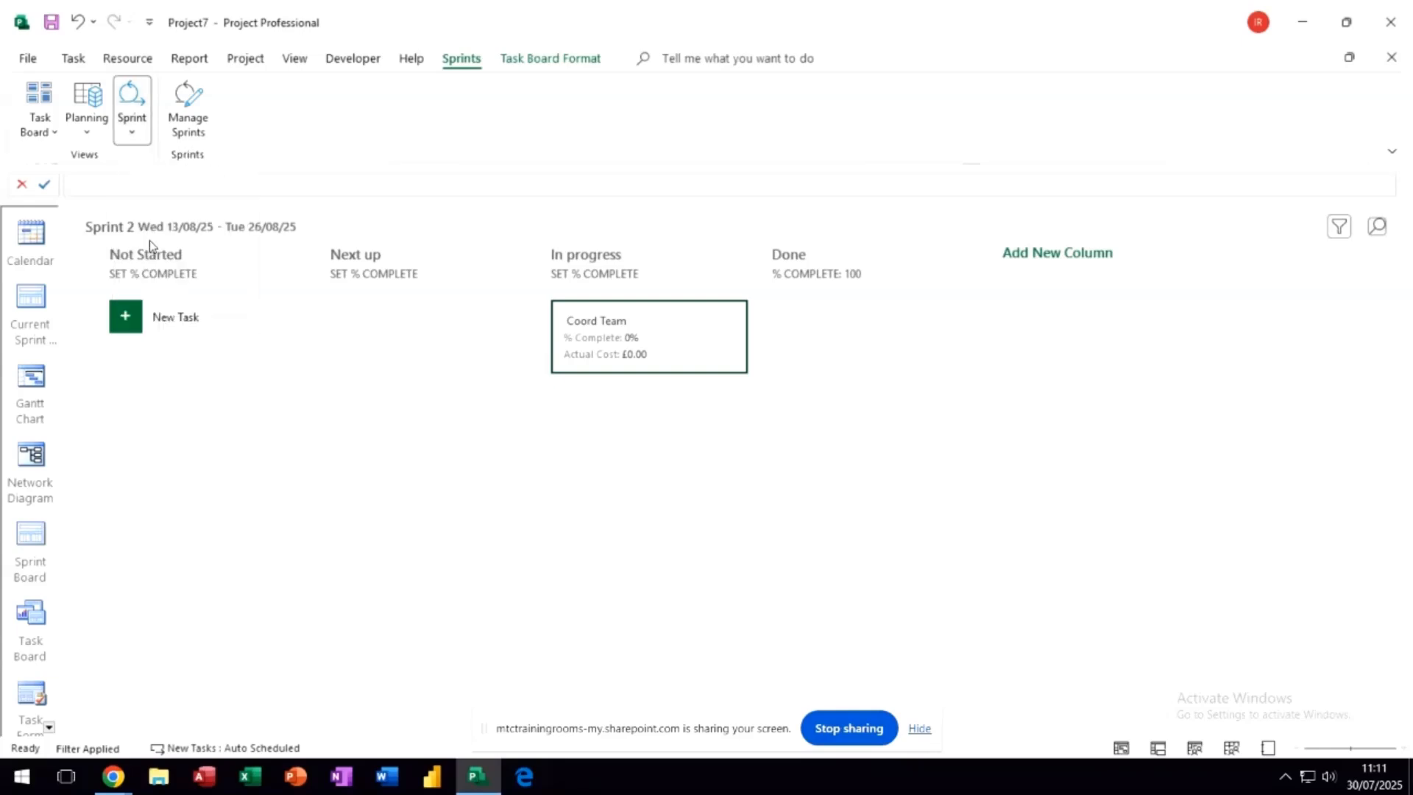
left_click_drag(239, 366, 607, 351)
left_click_drag(209, 385, 855, 356)
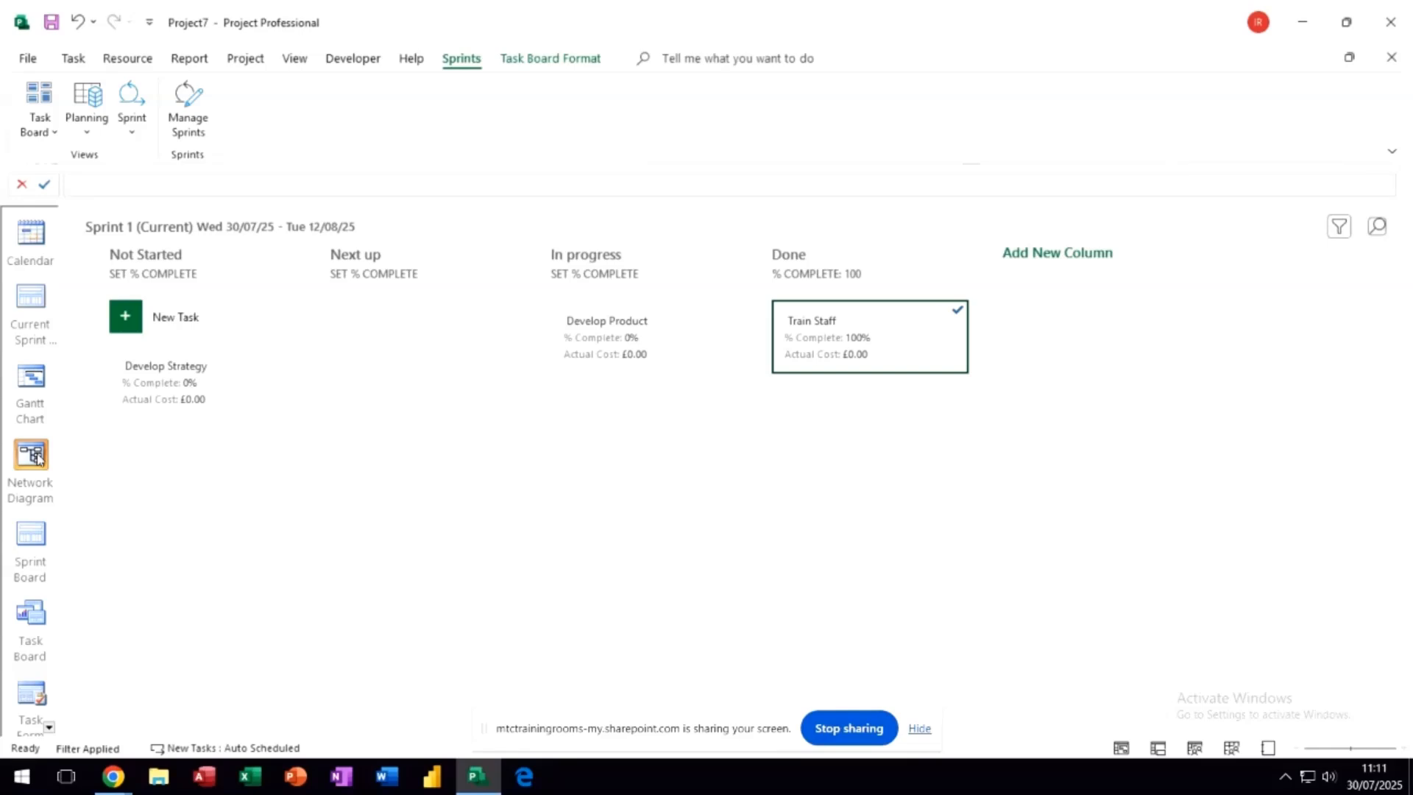
- View the Sprint 2 board, followed by the No Sprint board and the Sprint 1 board
left_click(36, 524)
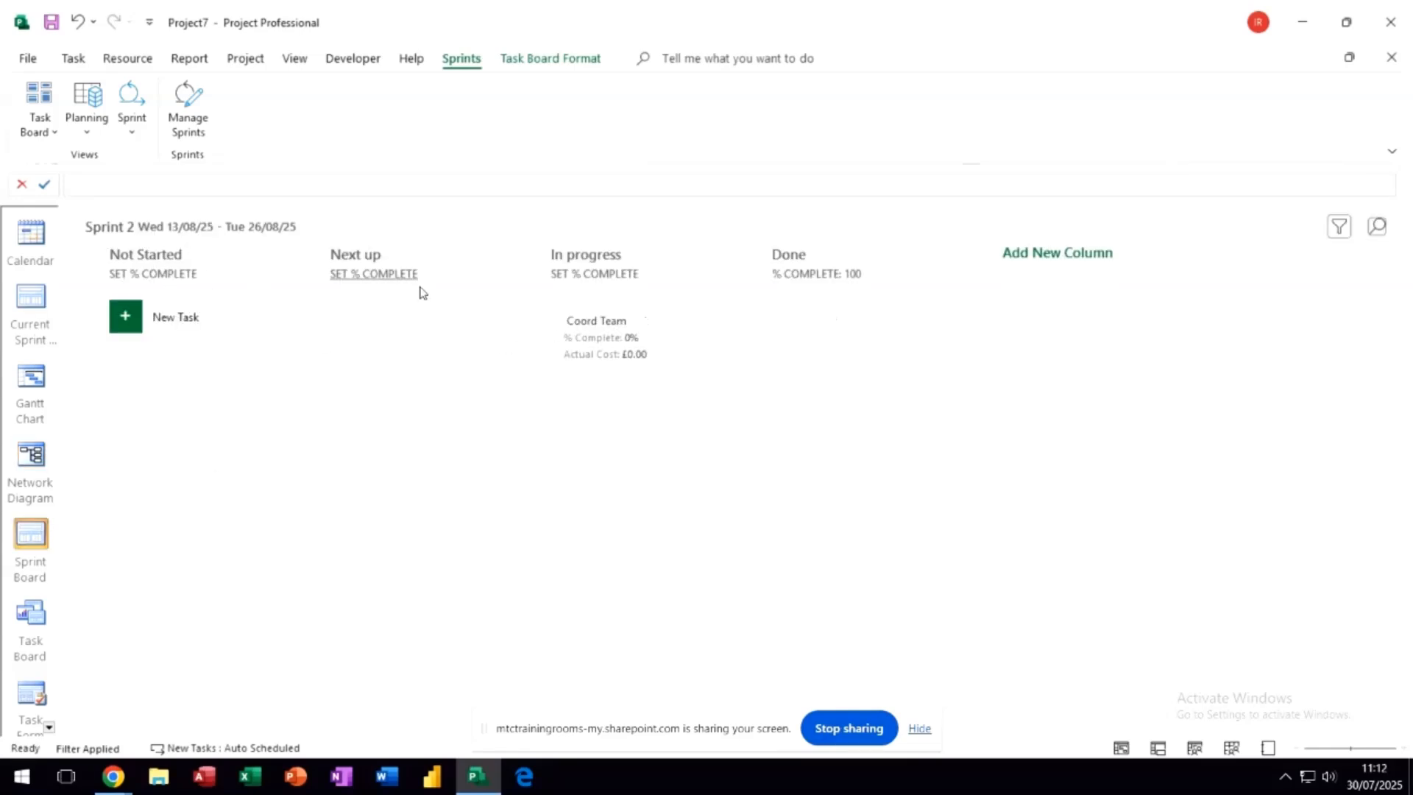
left_click(135, 137)
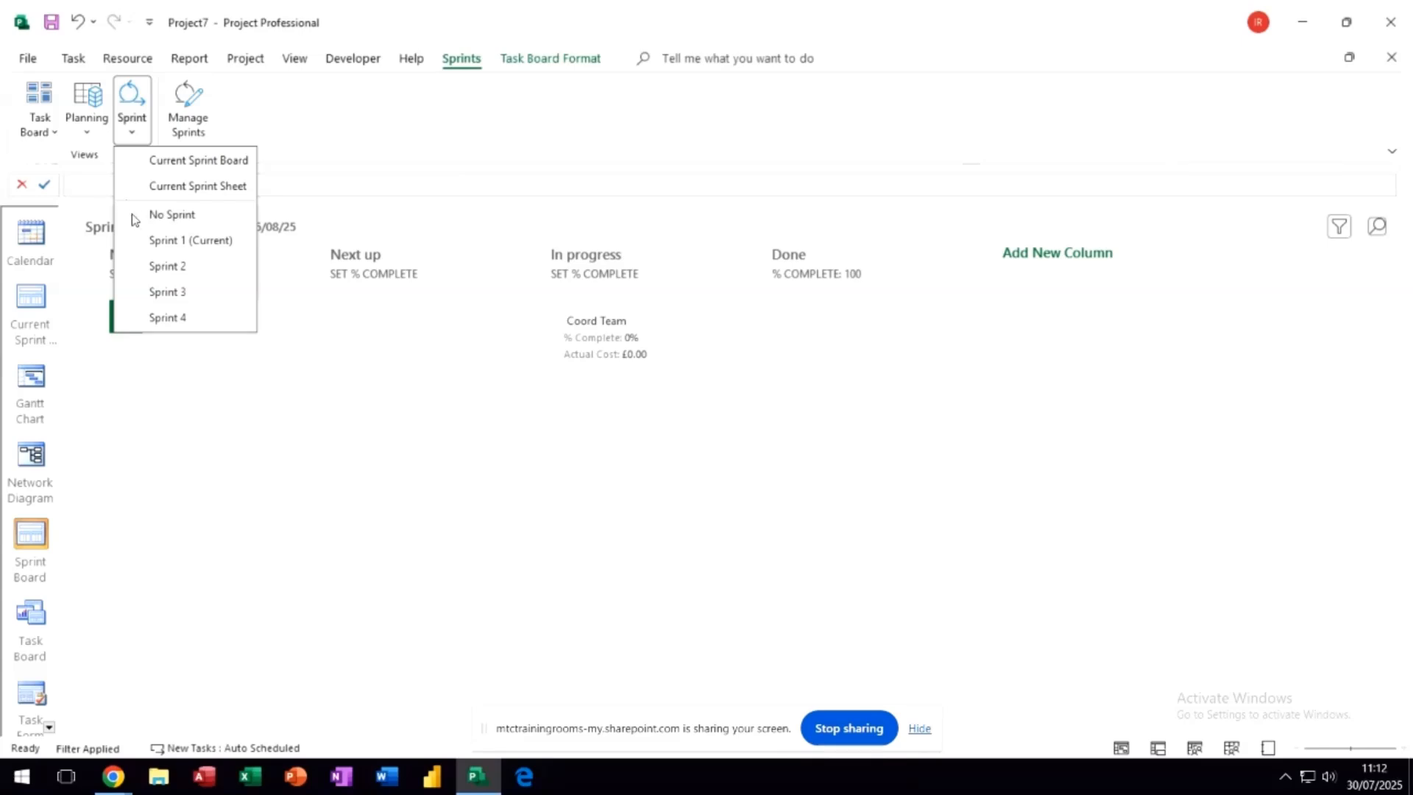
left_click(157, 217)
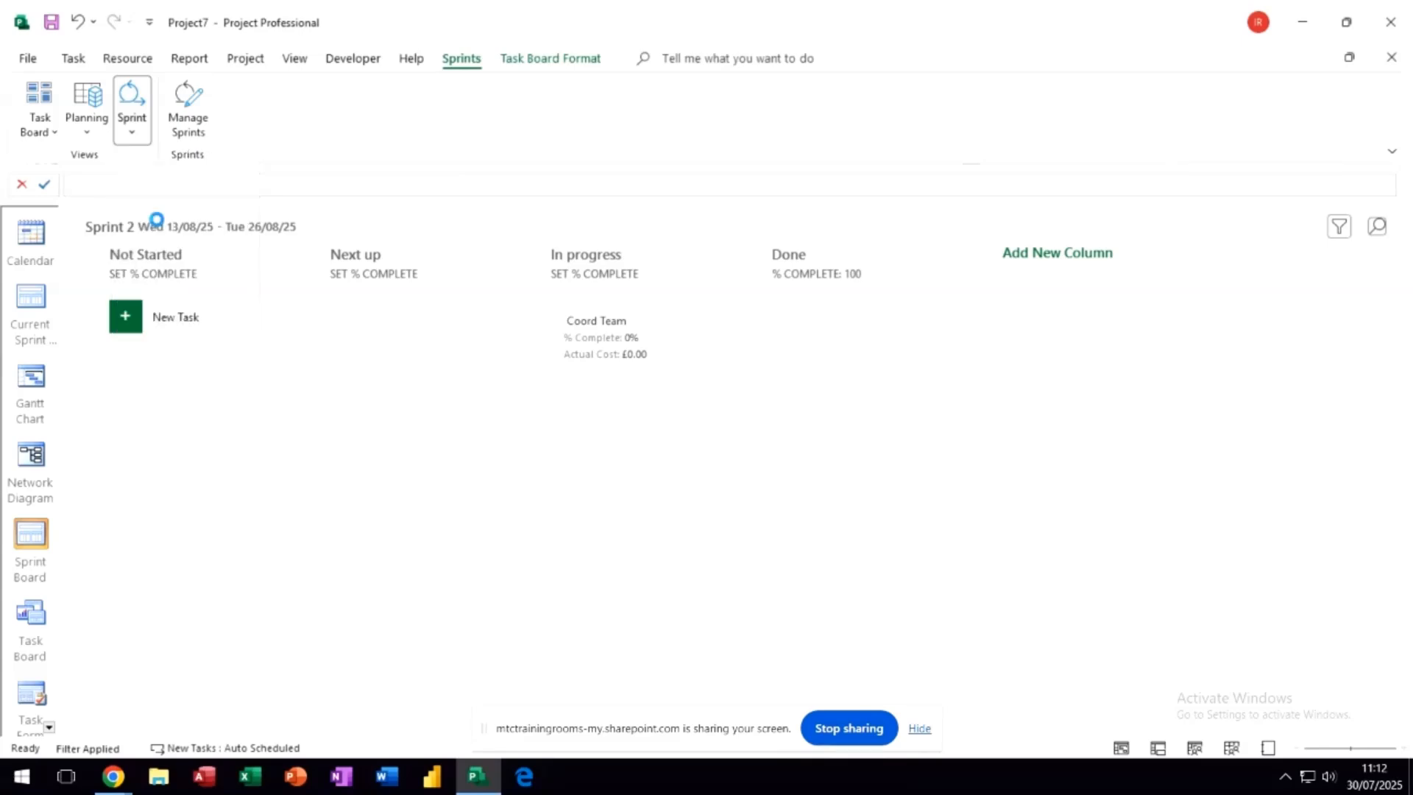
left_click(133, 135)
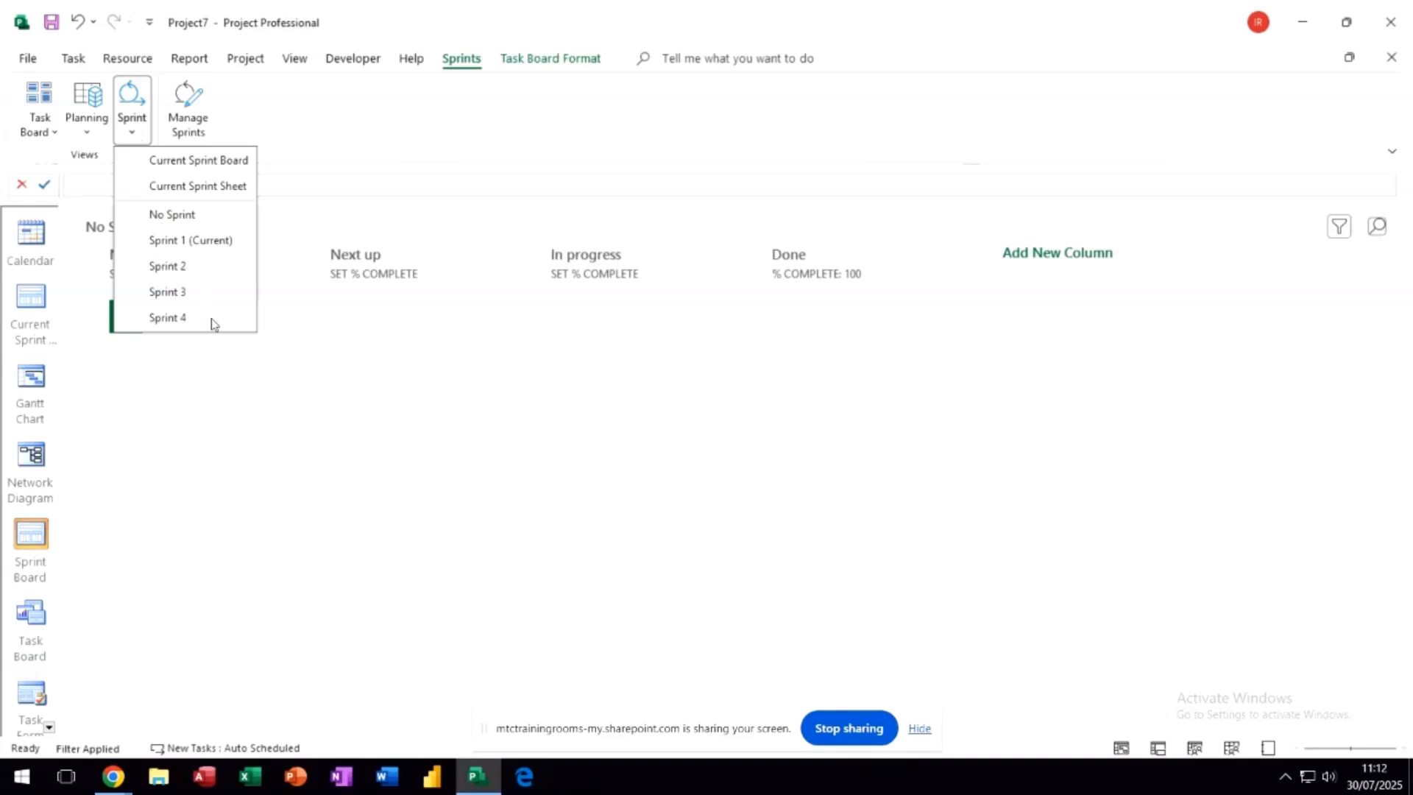
left_click(166, 242)
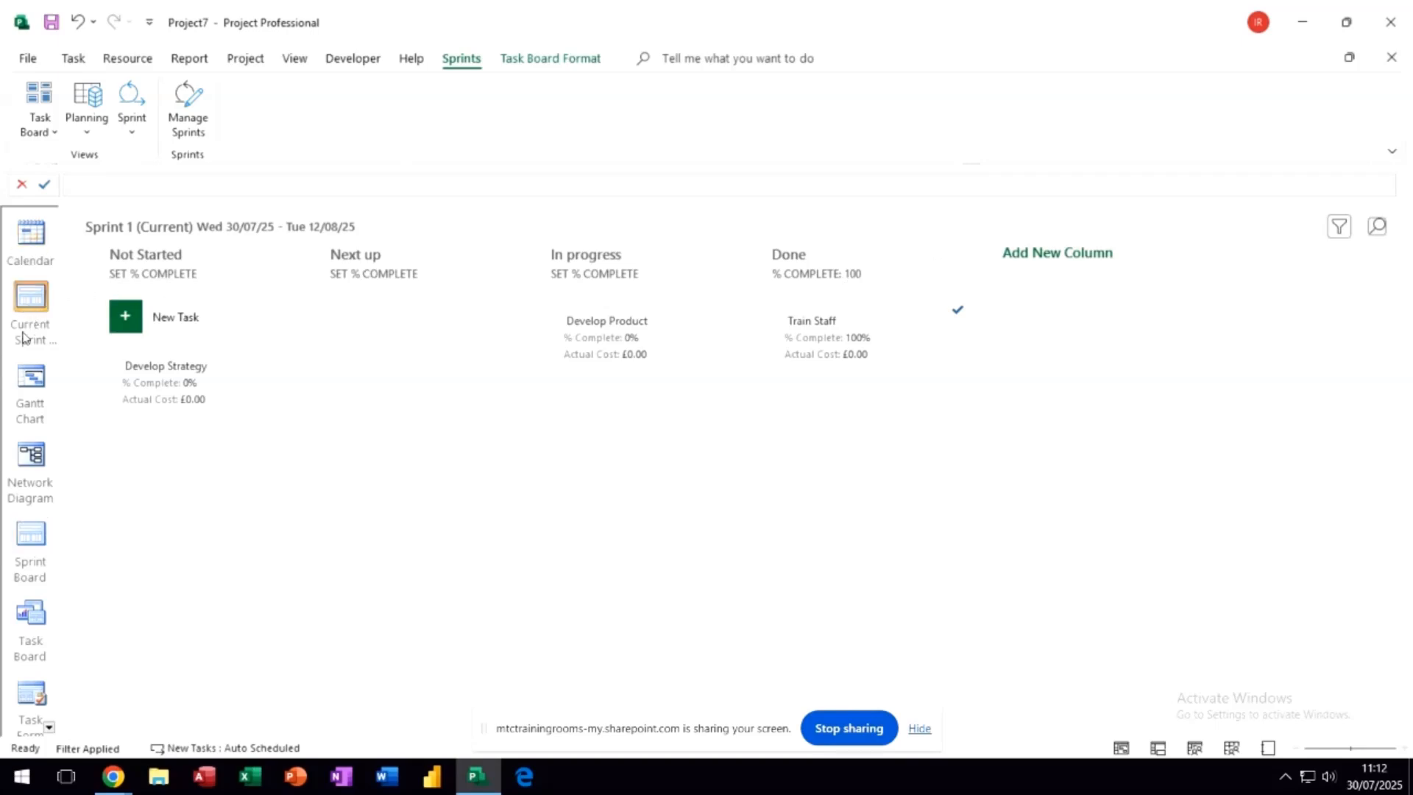
- In the Gantt Chart, indent Coord Team, Train Staff and Develop Product as subtasks of Develop Strategy
left_click(30, 390)
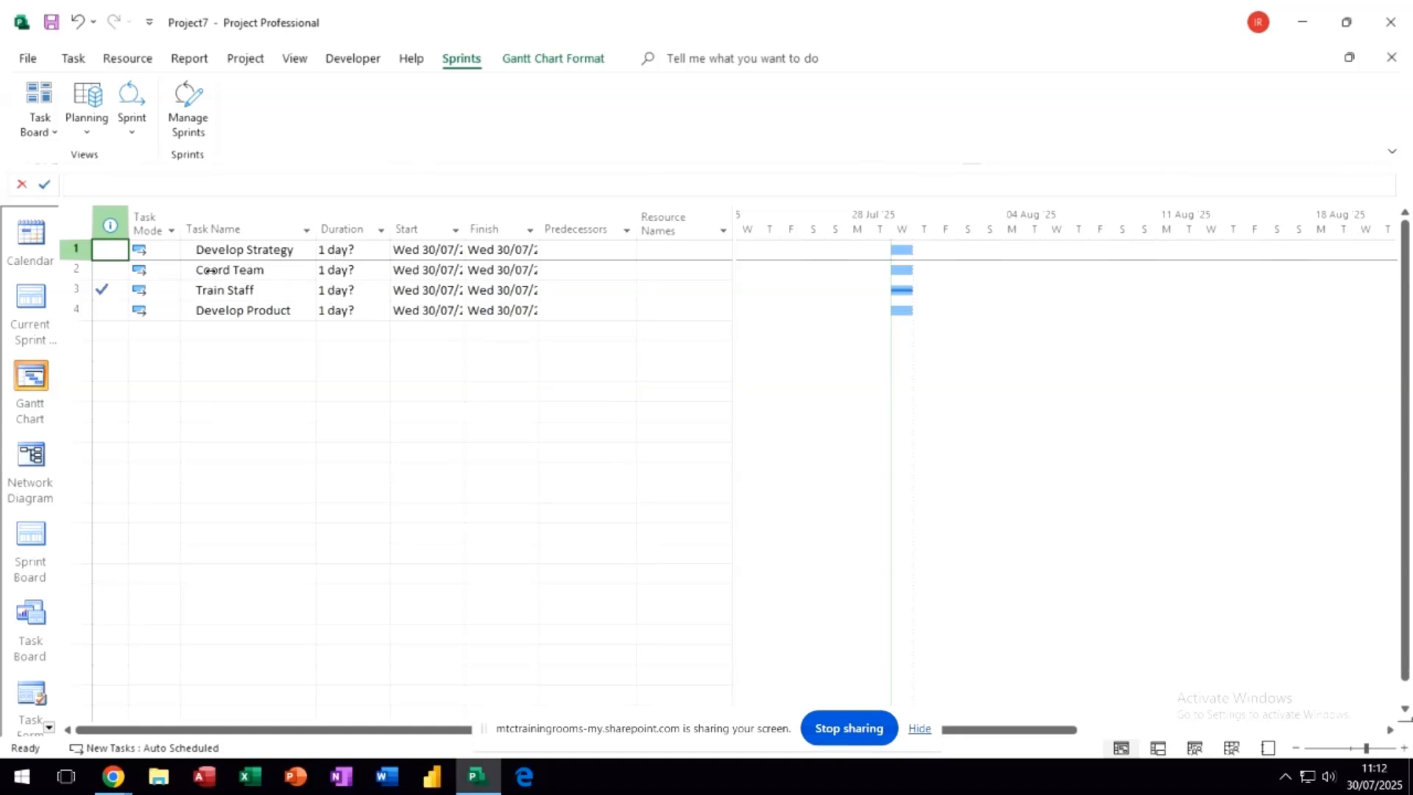
left_click_drag(215, 270, 219, 305)
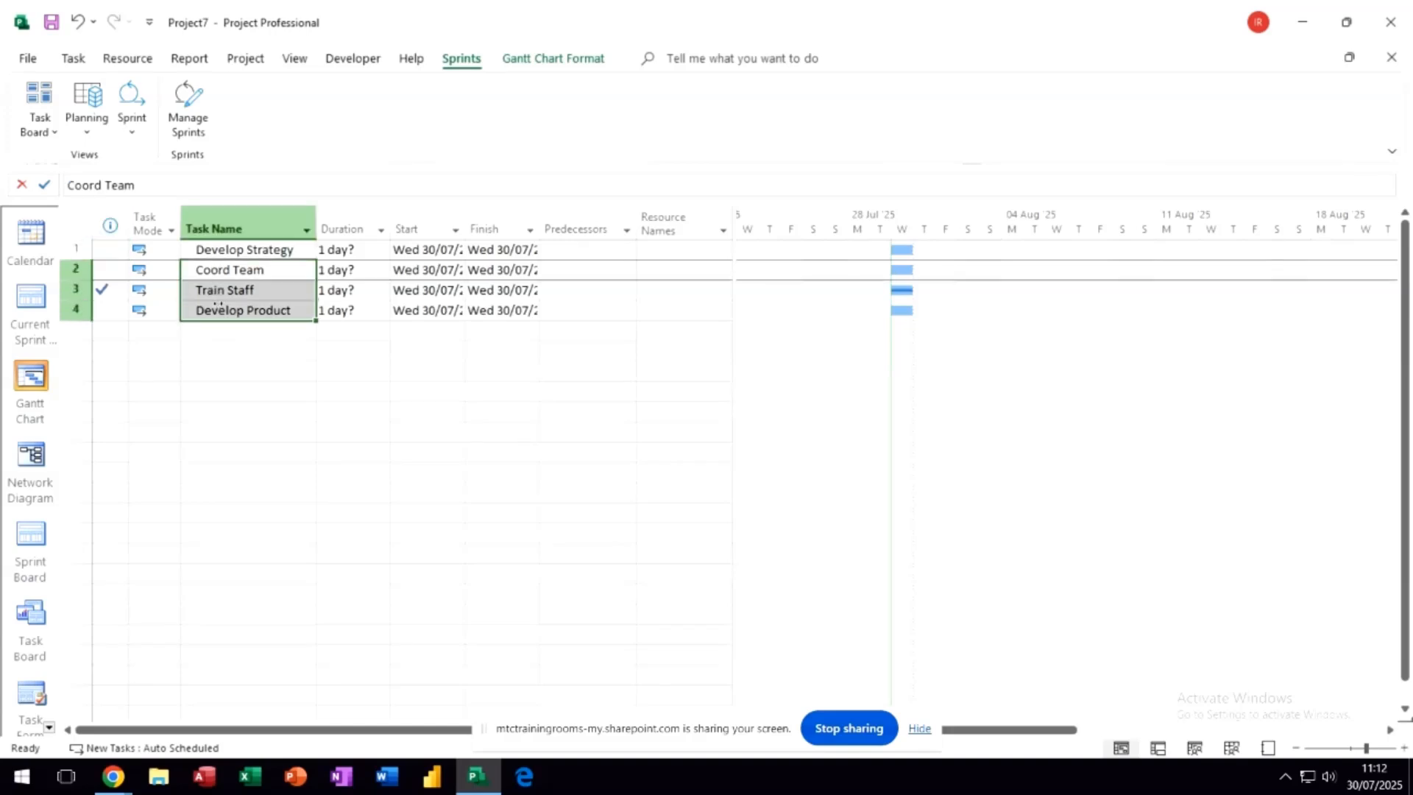
left_click(74, 59)
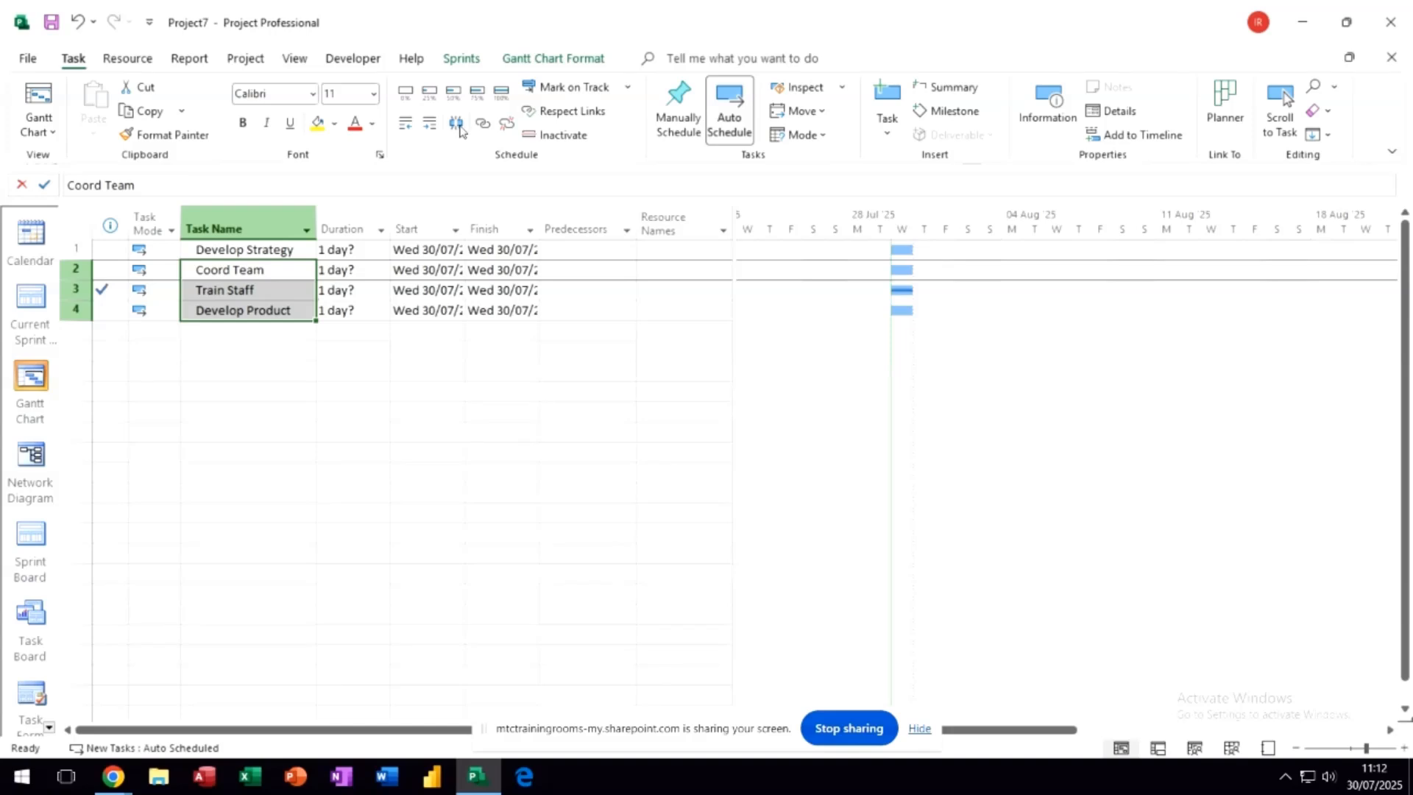
left_click(432, 126)
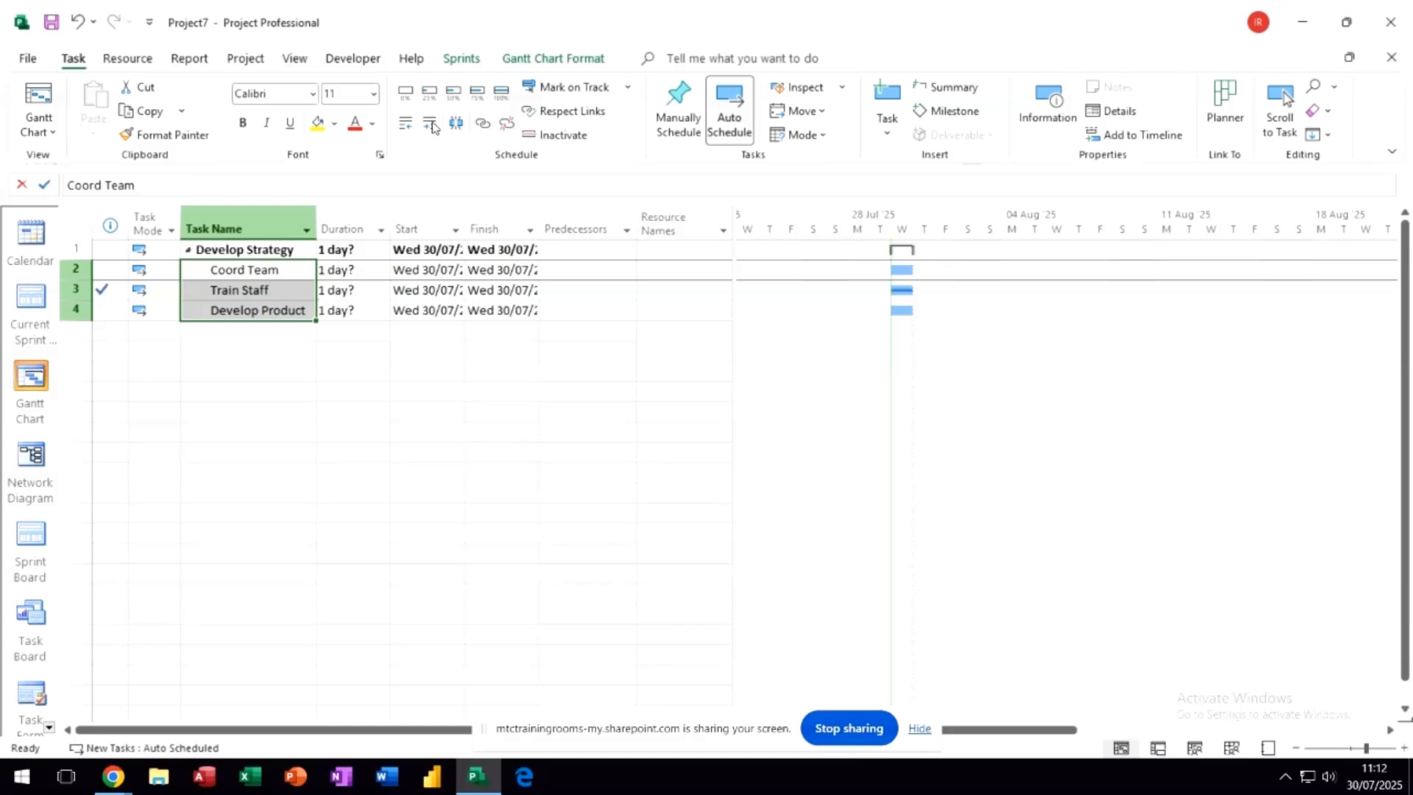
- Set the durations of Coord Team, Train Staff and Develop Product to 2 days each
left_click(357, 270)
type("2")
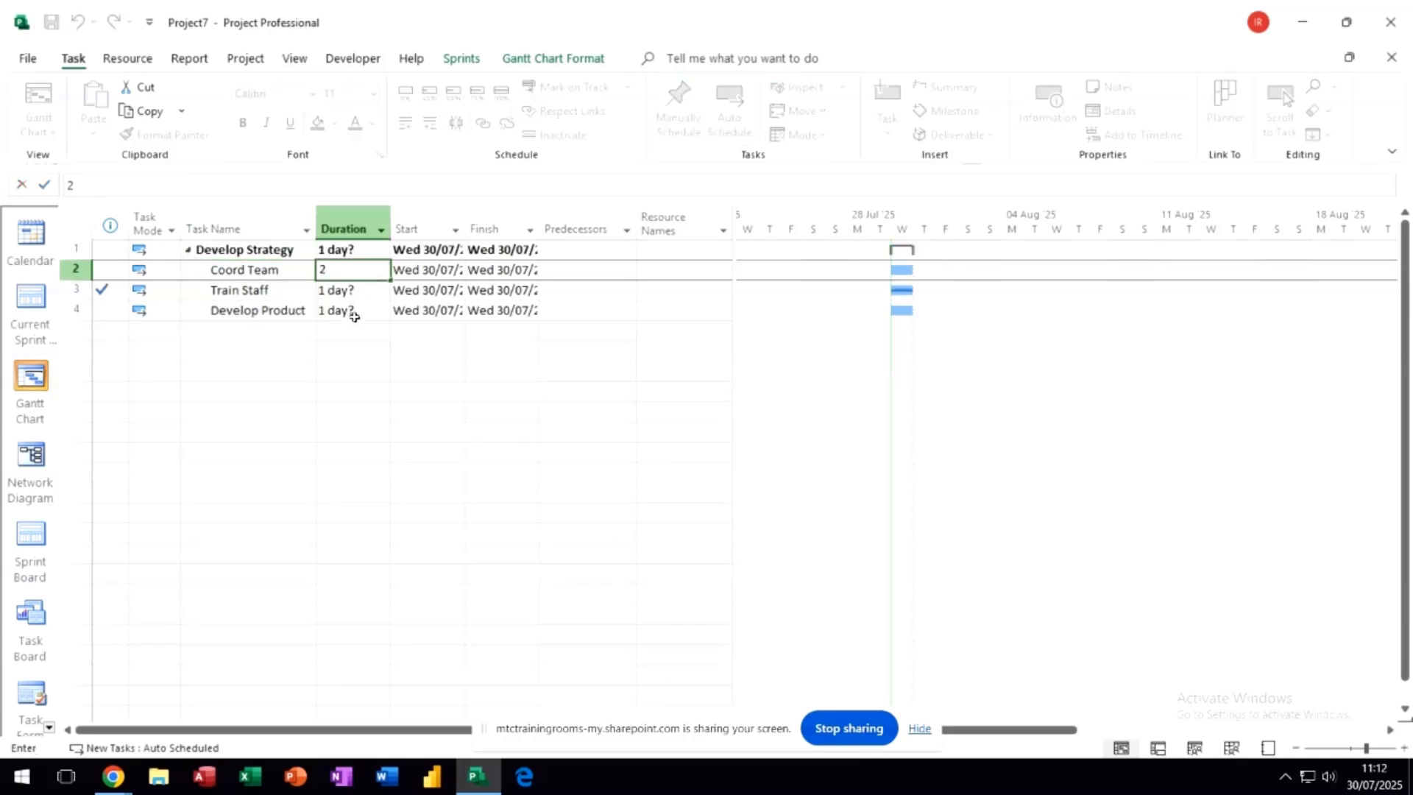
left_click(347, 292)
type("2")
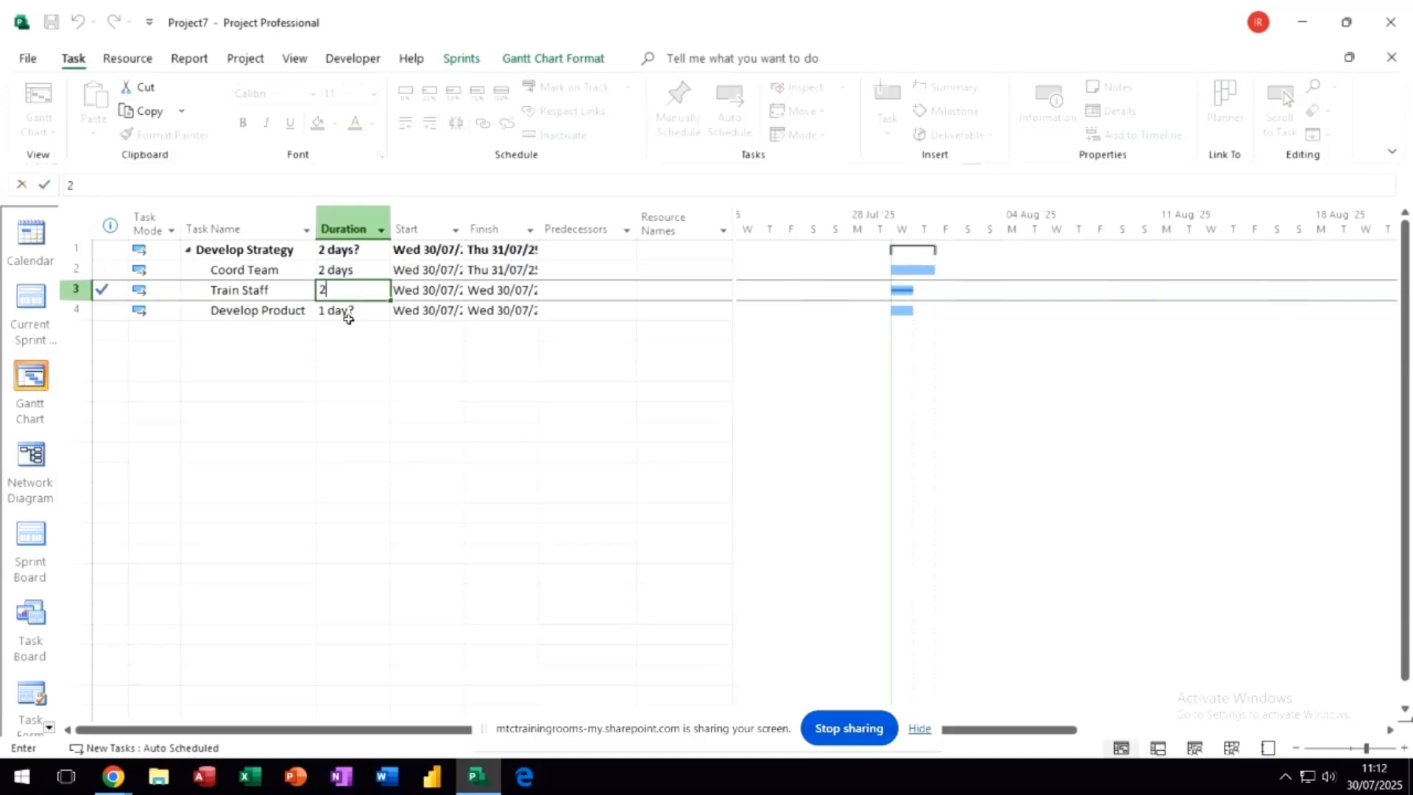
left_click(350, 311)
type("2")
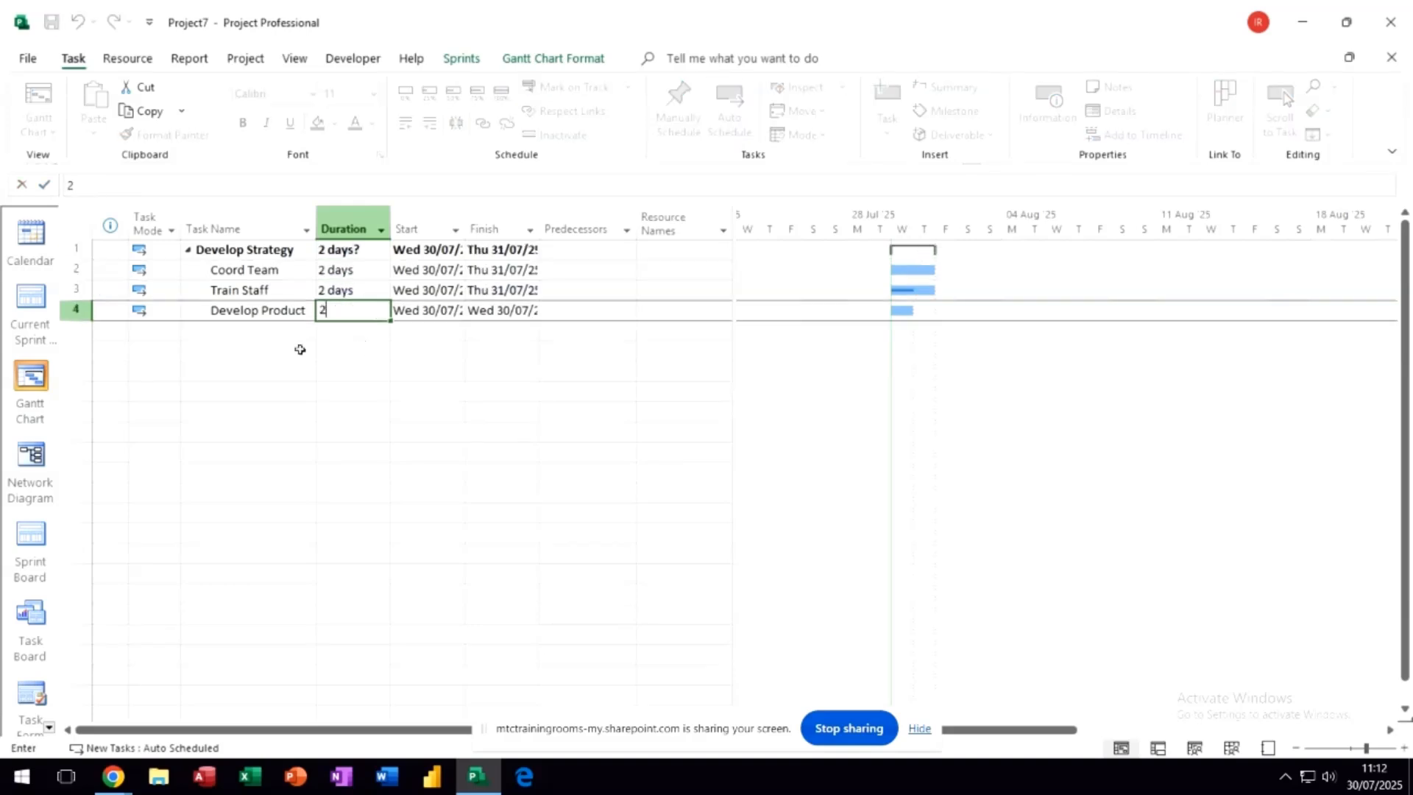
left_click(607, 410)
left_click(258, 353)
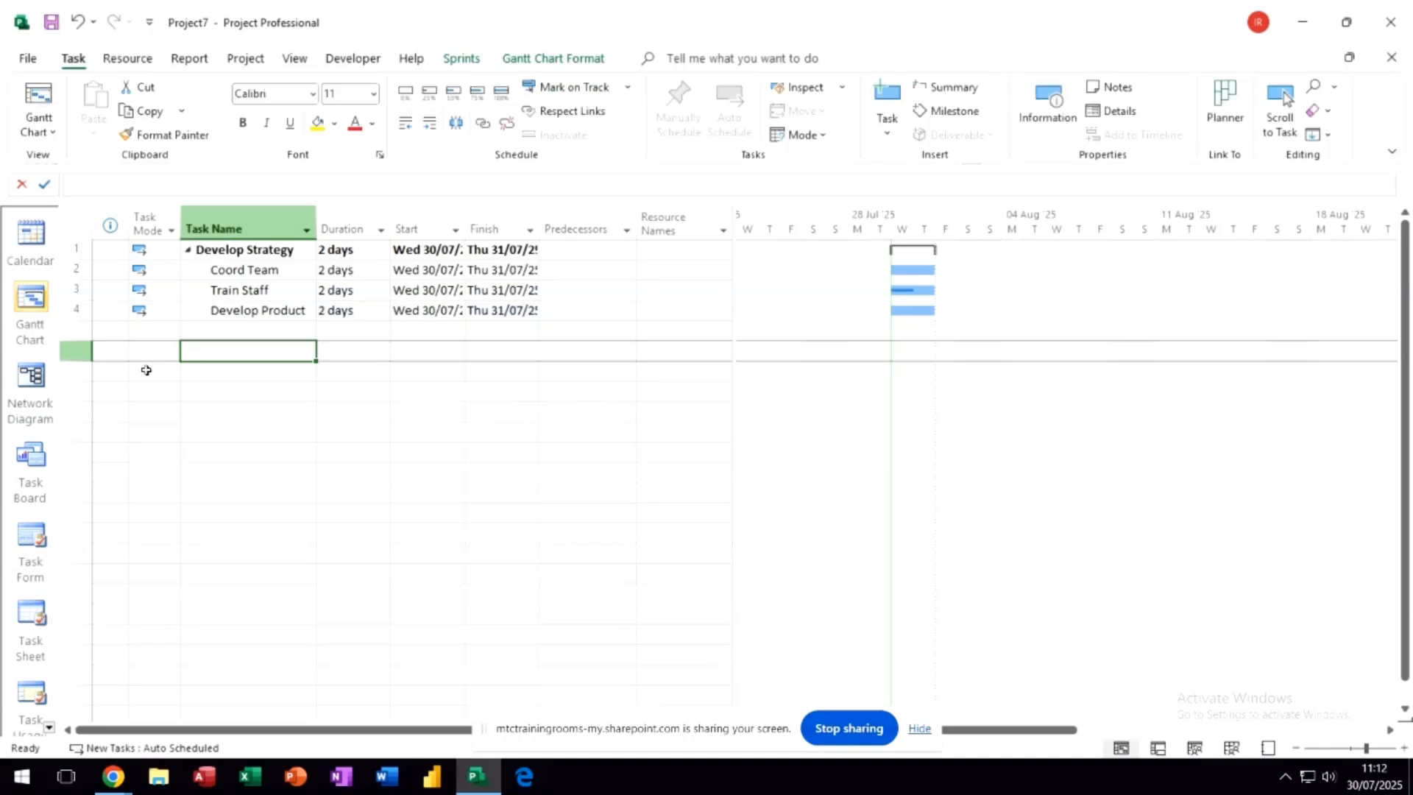
- Check the subtask cards on the task board, the sprint planning board and the current sprint's board
left_click(20, 316)
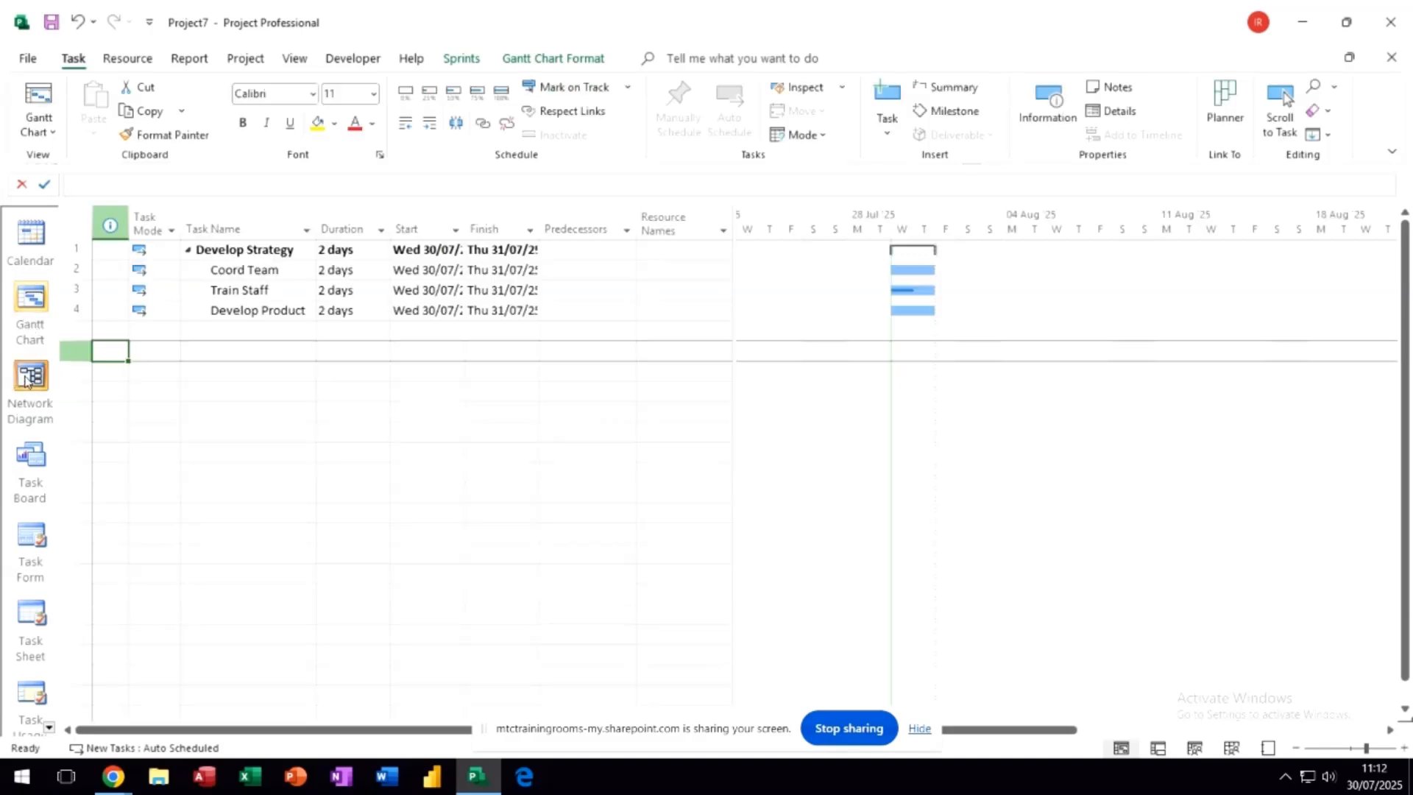
left_click(29, 457)
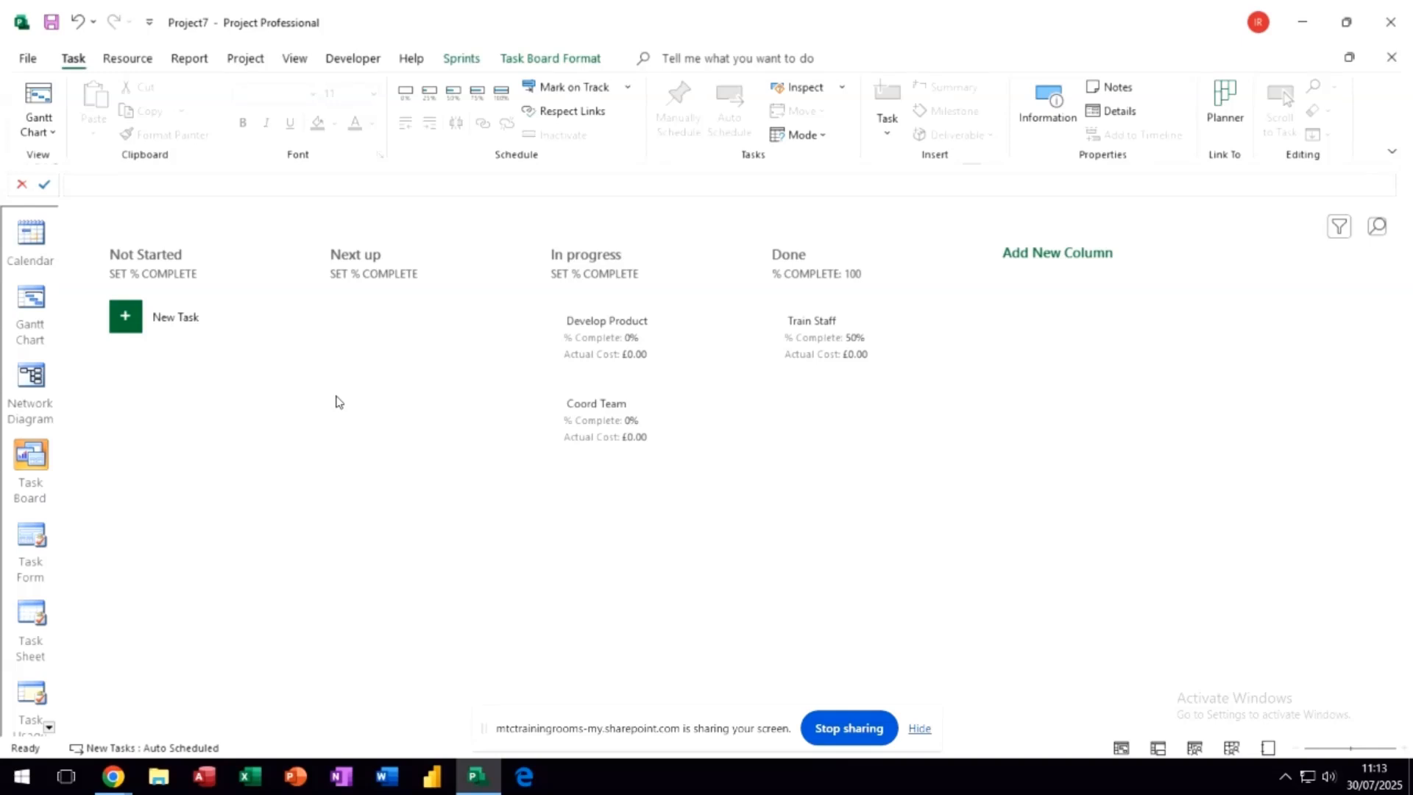
left_click(459, 60)
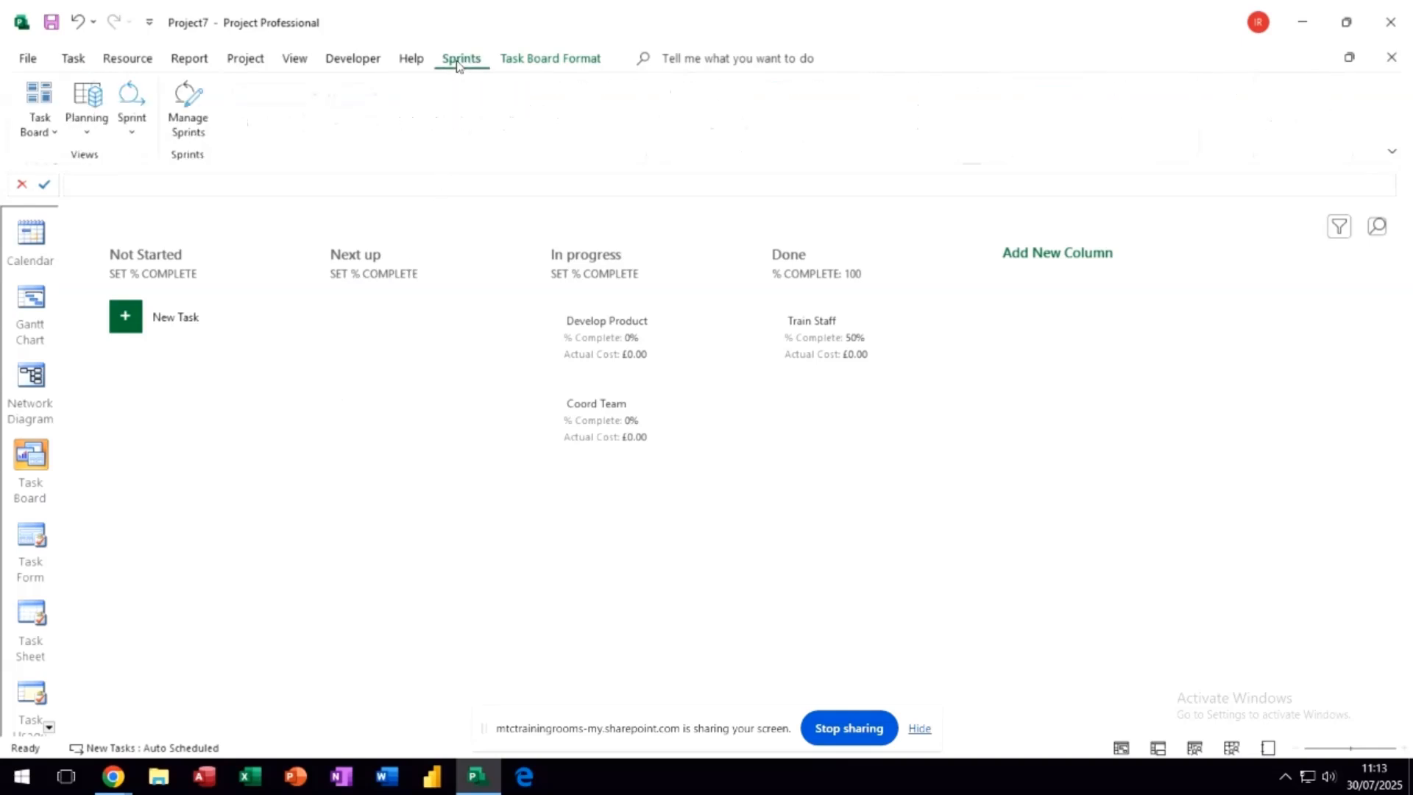
left_click(527, 64)
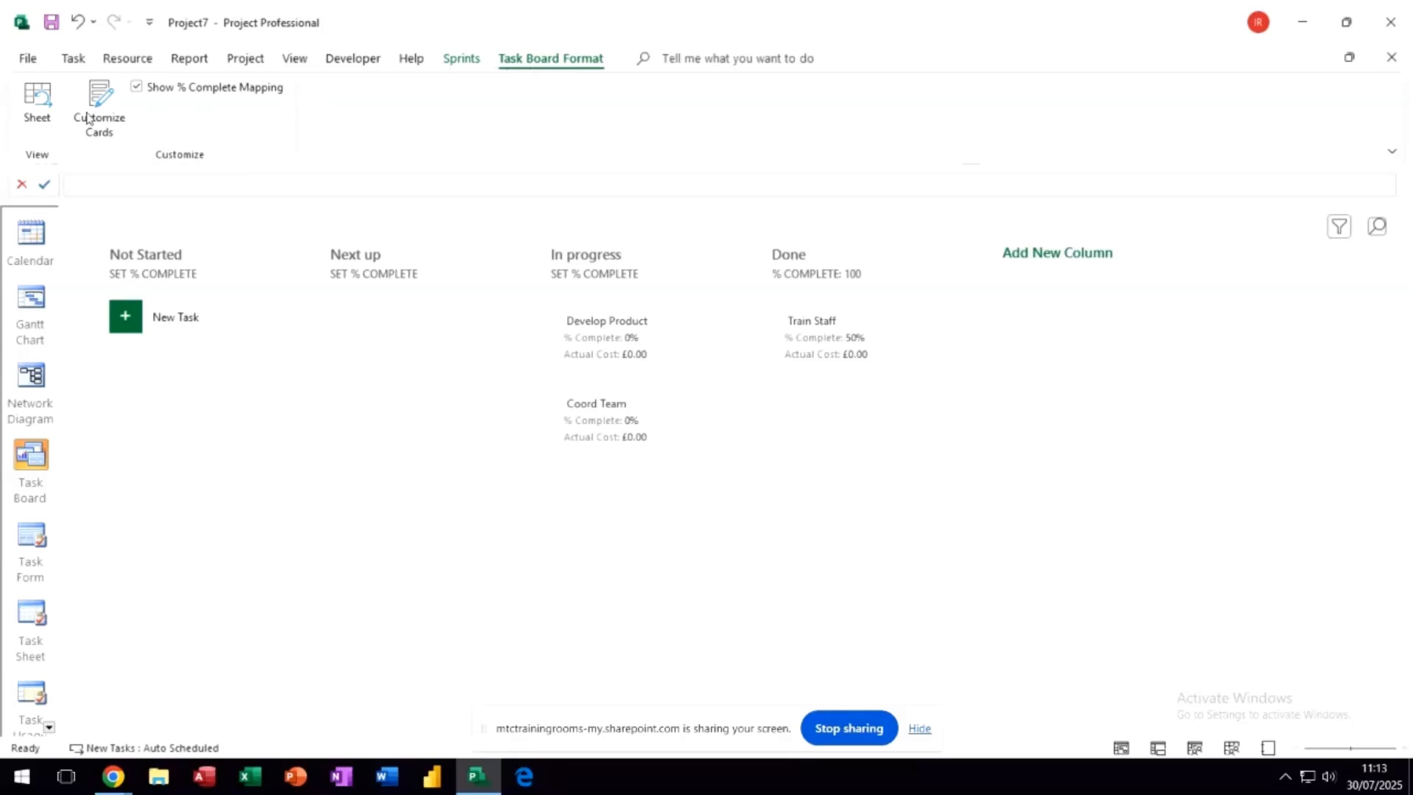
left_click(461, 60)
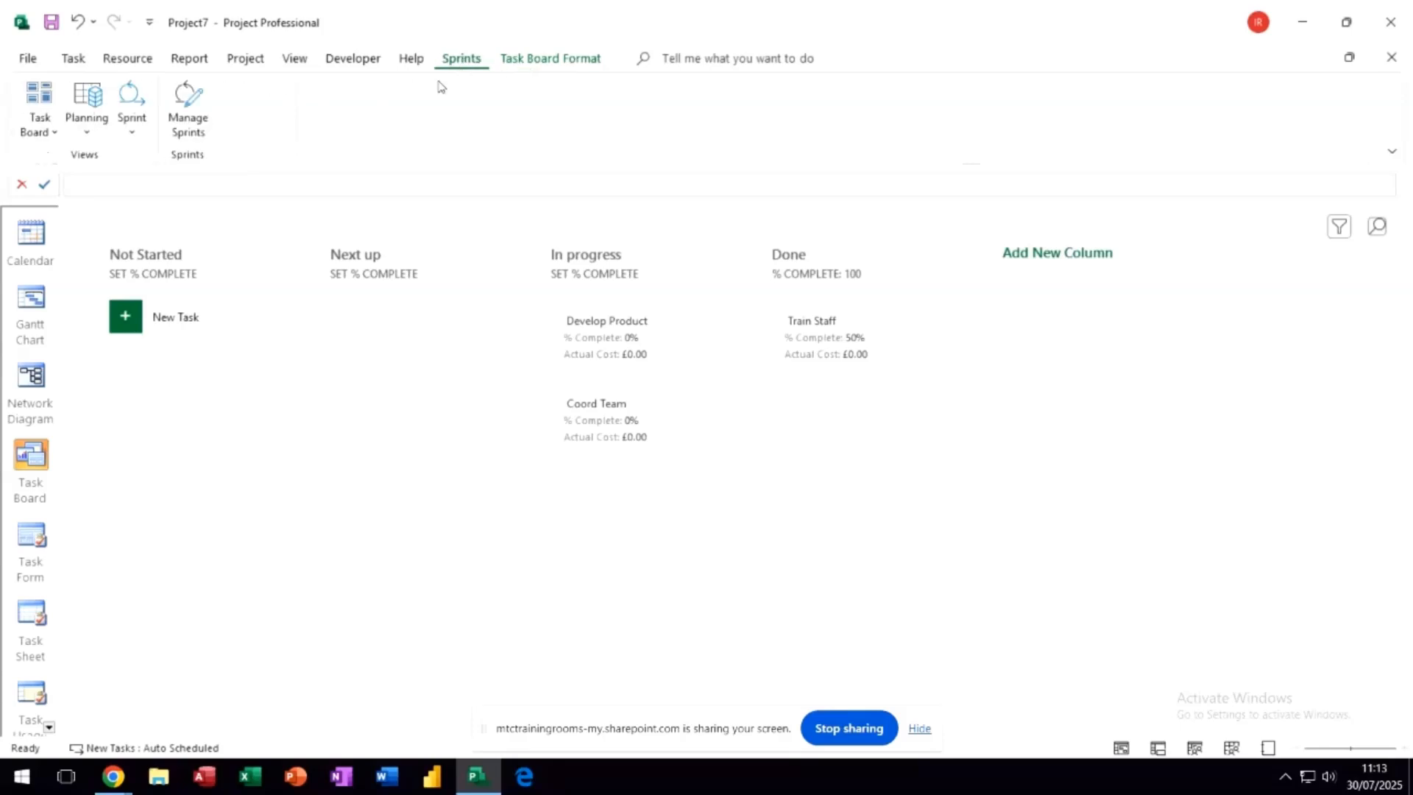
left_click(85, 95)
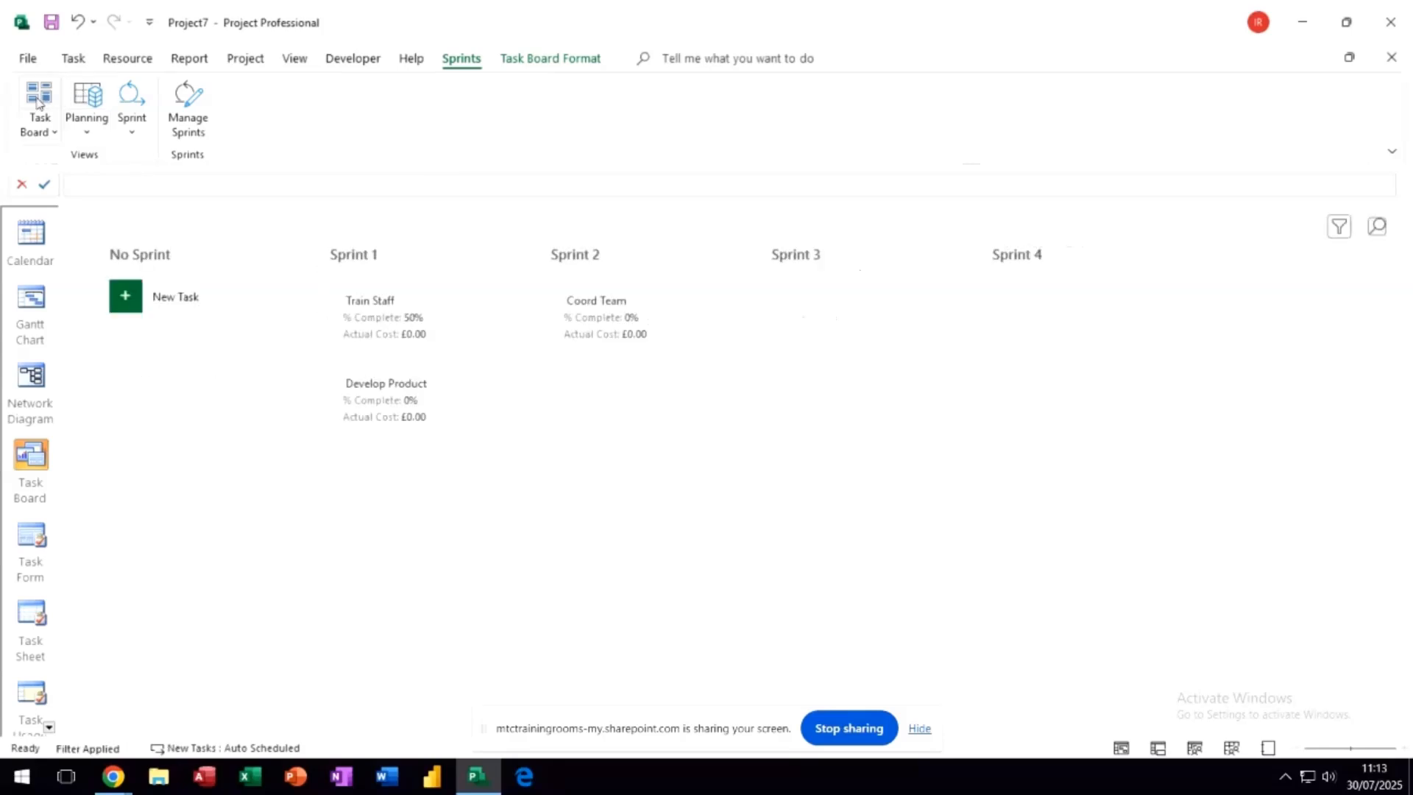
left_click(128, 101)
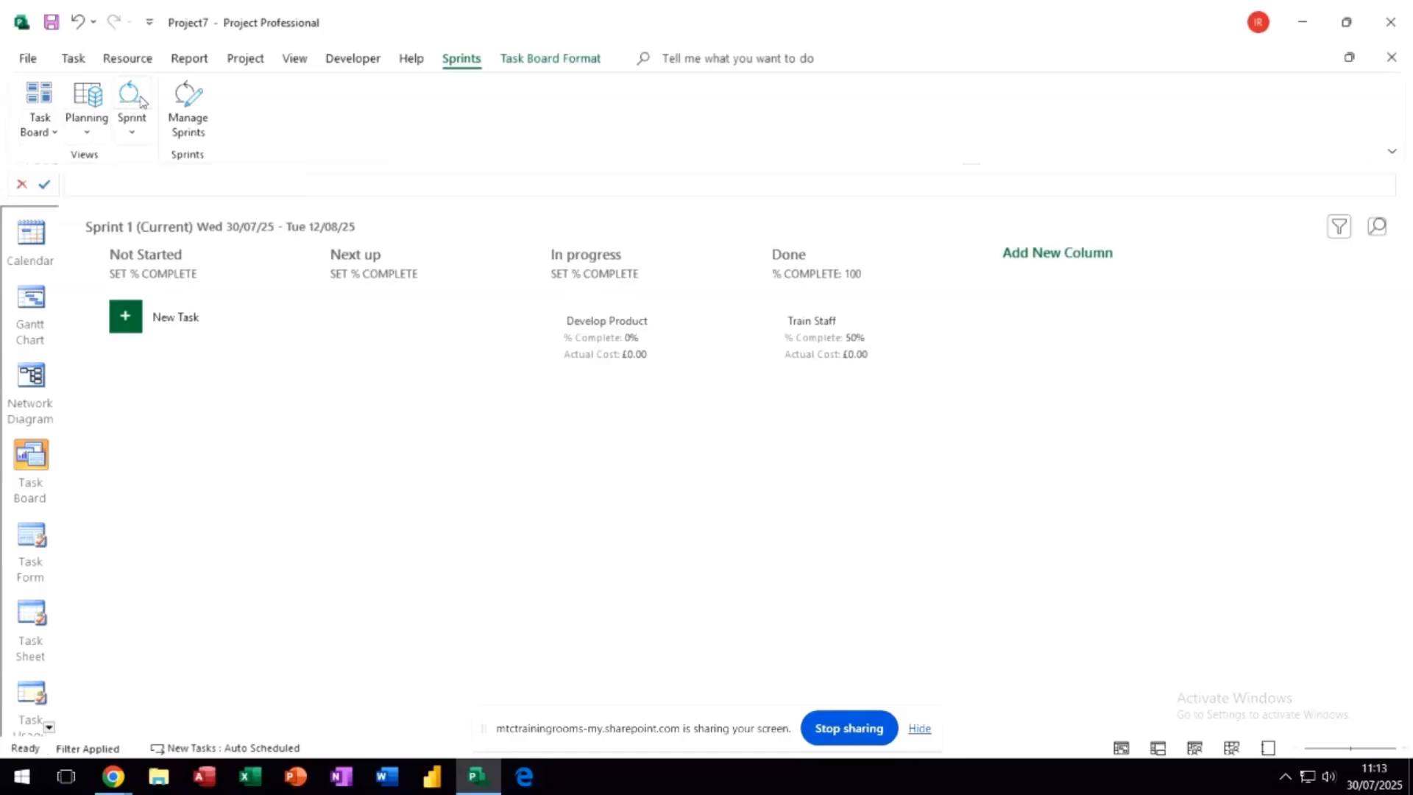
- Review the sprint list in Manage Sprints without changing it, and return to the Gantt Chart
left_click(184, 103)
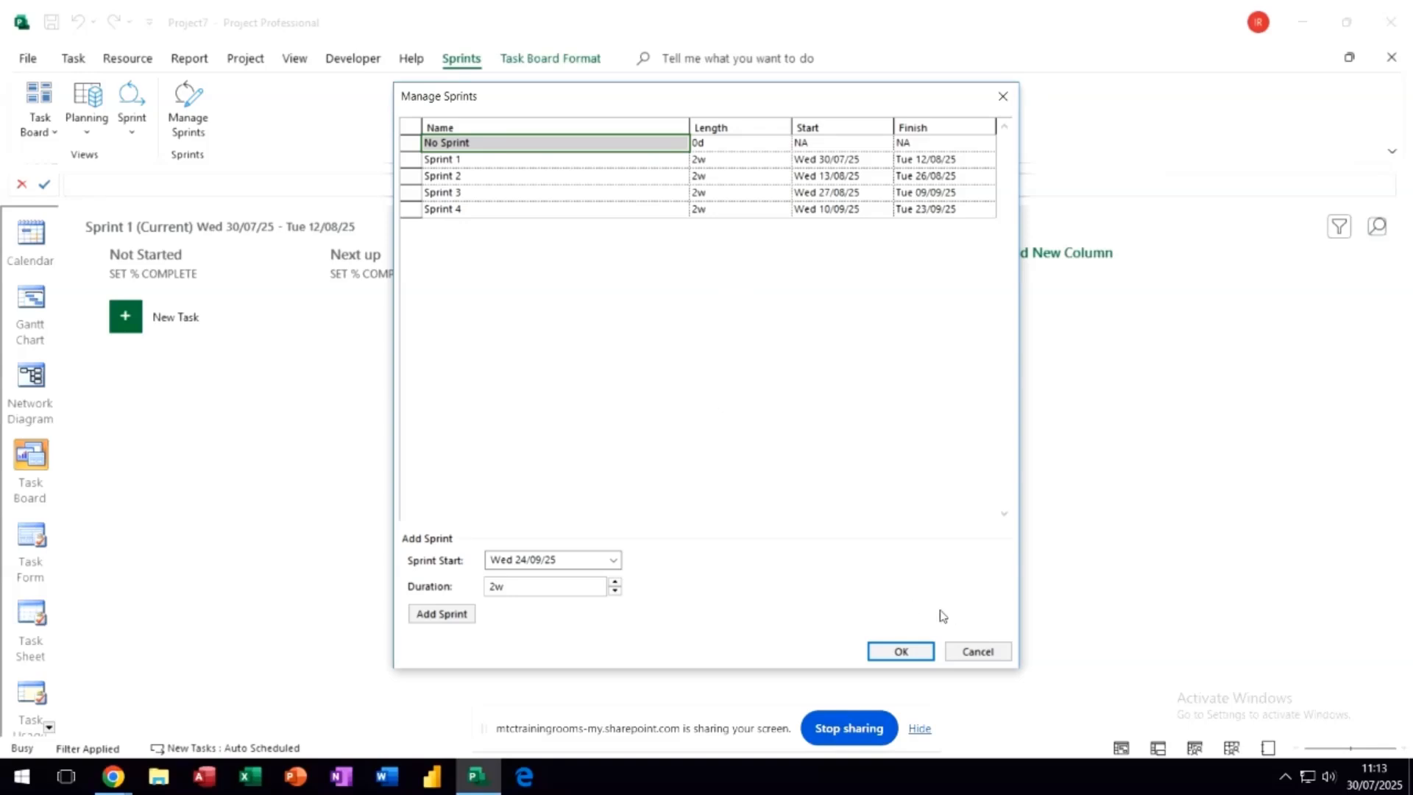
left_click(970, 652)
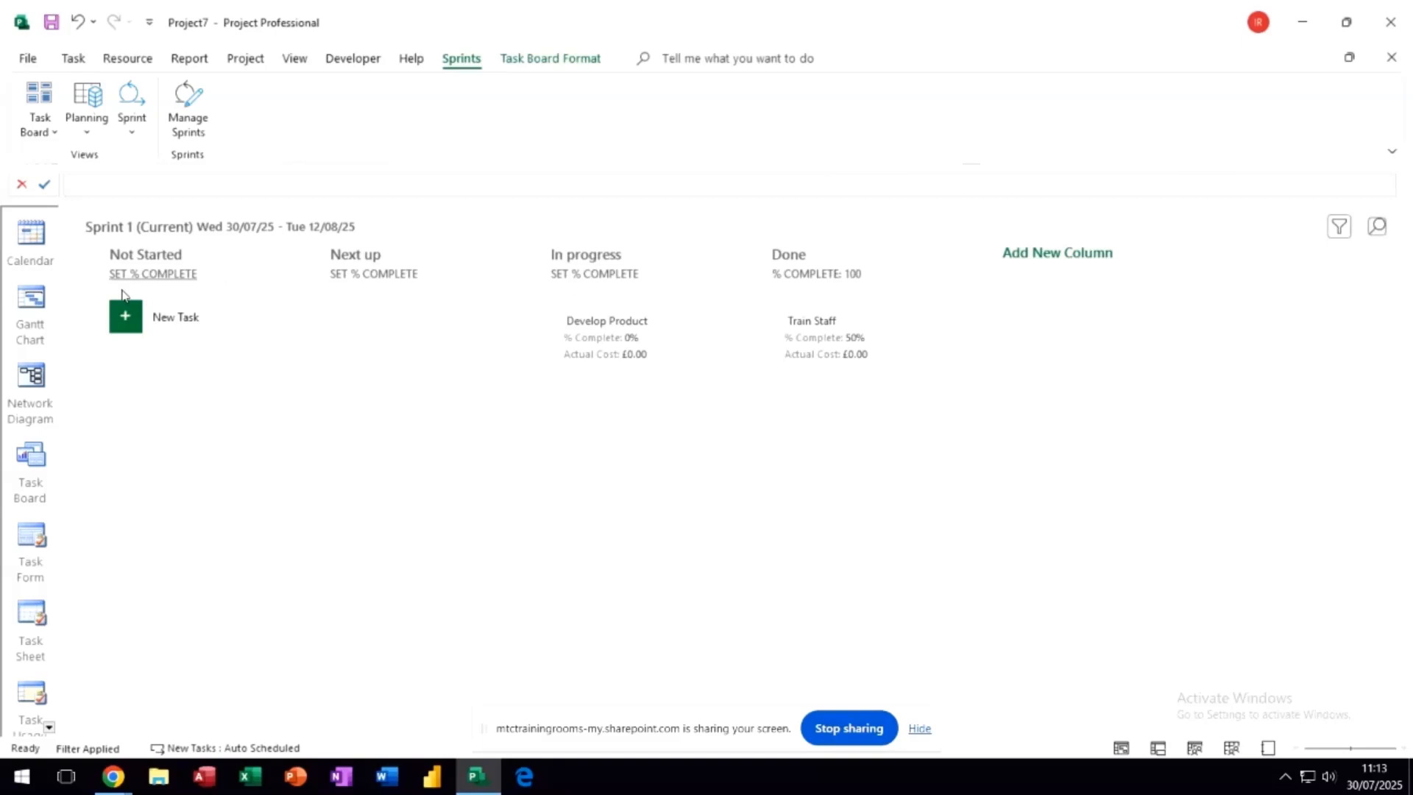
left_click(39, 300)
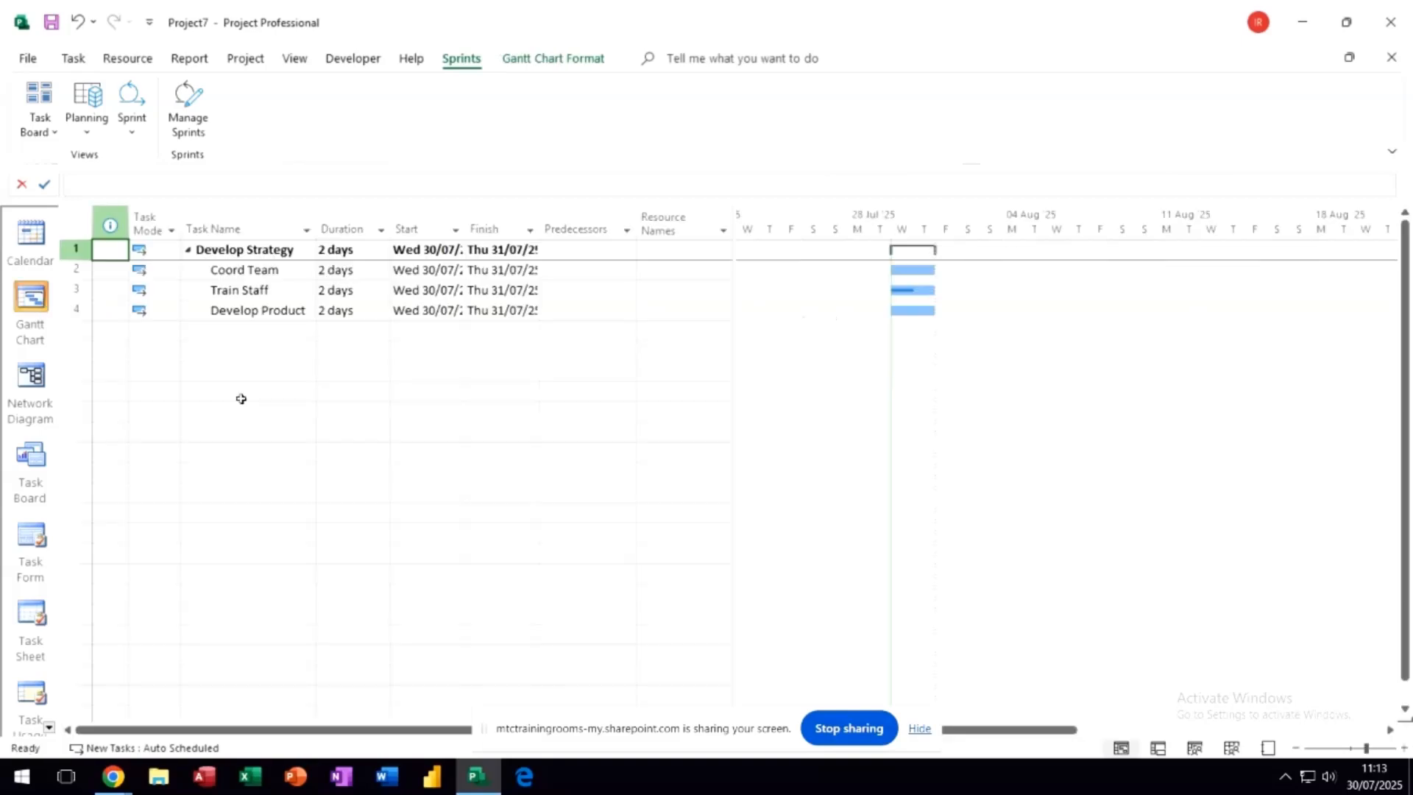